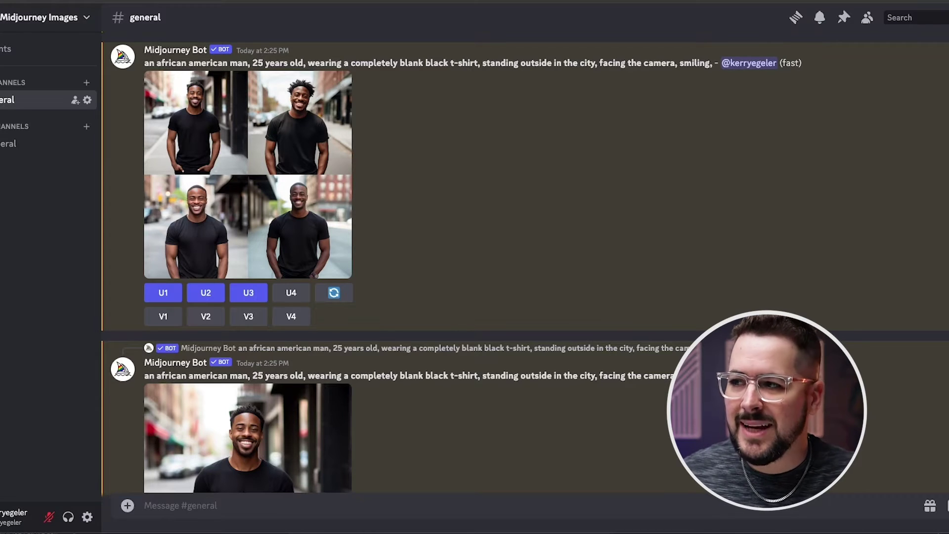
- Preview the man's grid, then scroll up and enlarge the blond woman's white t-shirt grid
click(248, 176)
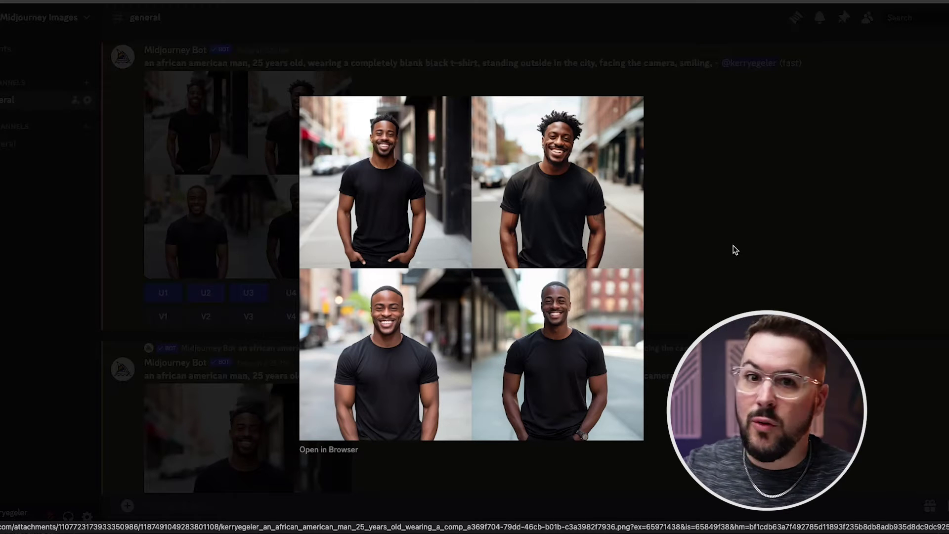
click(733, 249)
scroll(638, 249, up, 10)
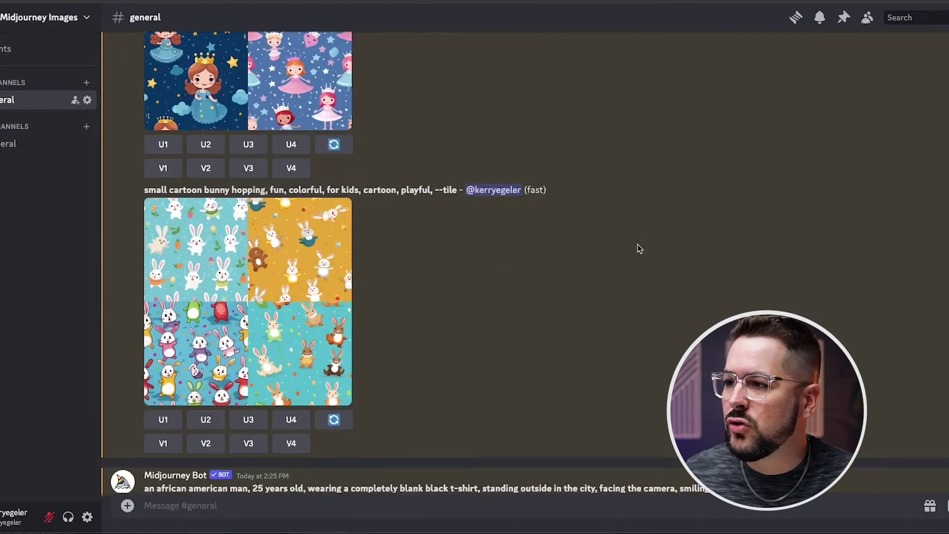
scroll(638, 249, up, 20)
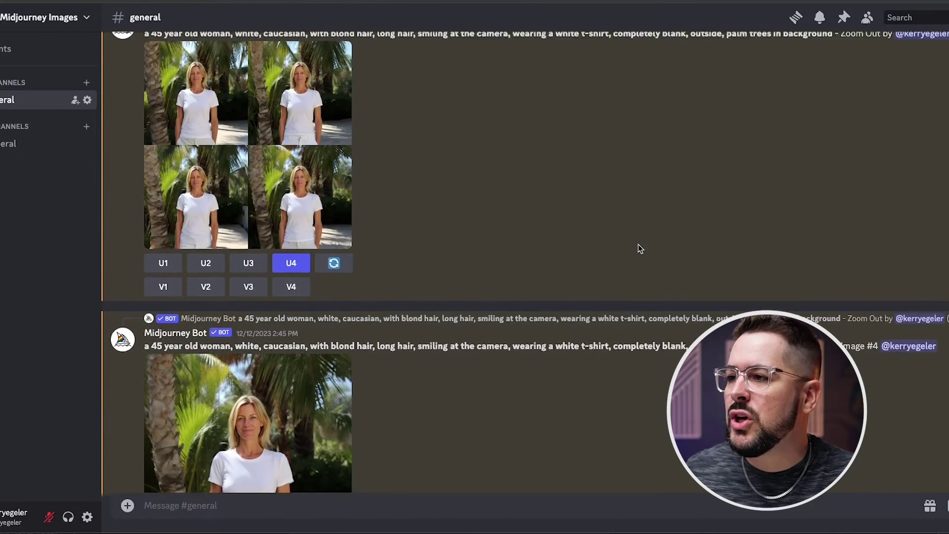
scroll(640, 249, up, 15)
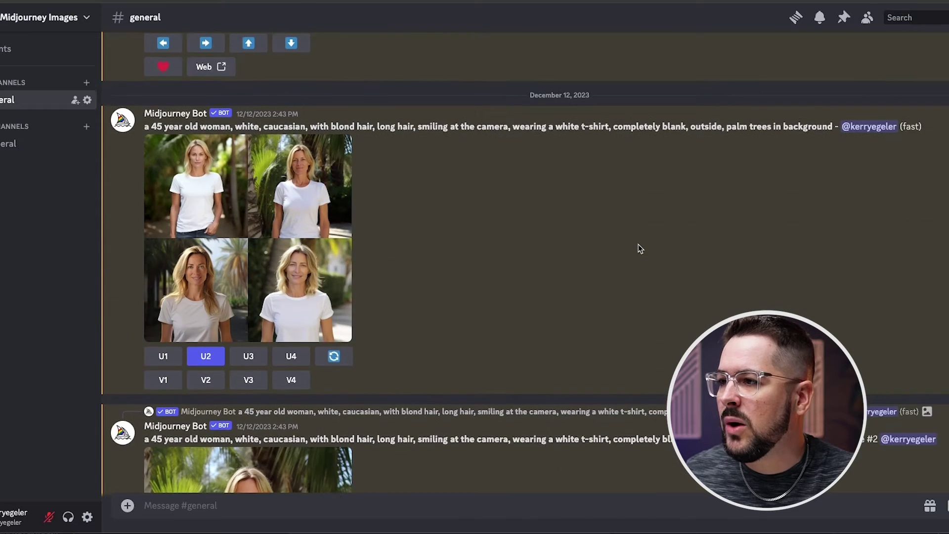
scroll(638, 248, up, 3)
scroll(637, 249, down, 4)
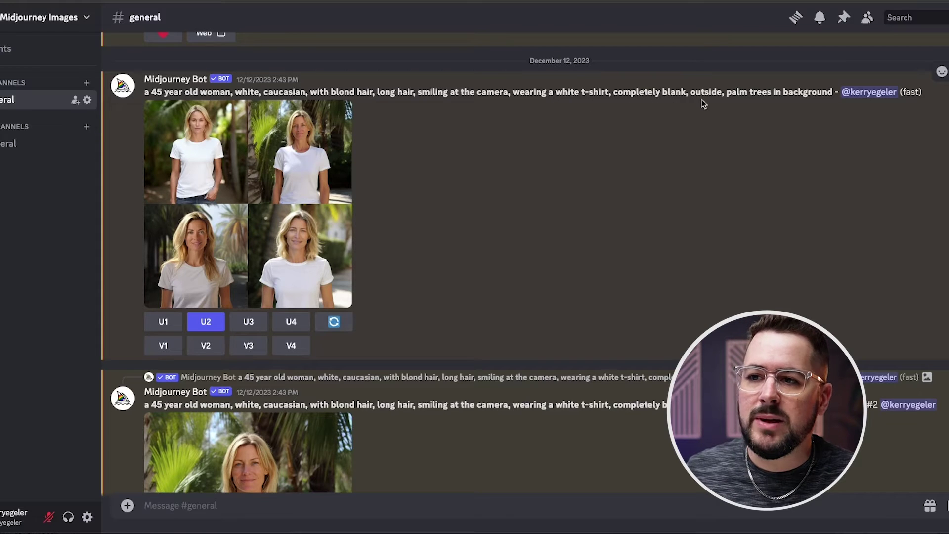
click(280, 208)
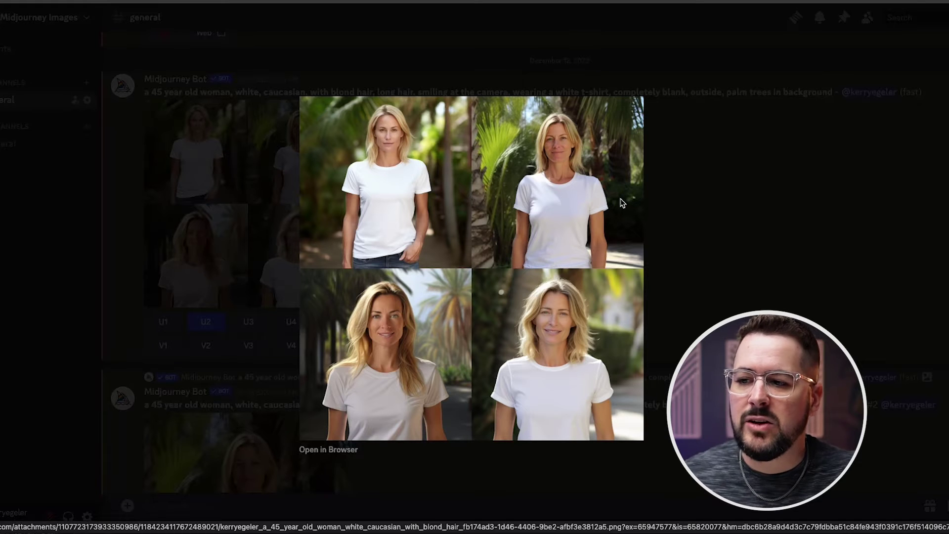
click(705, 187)
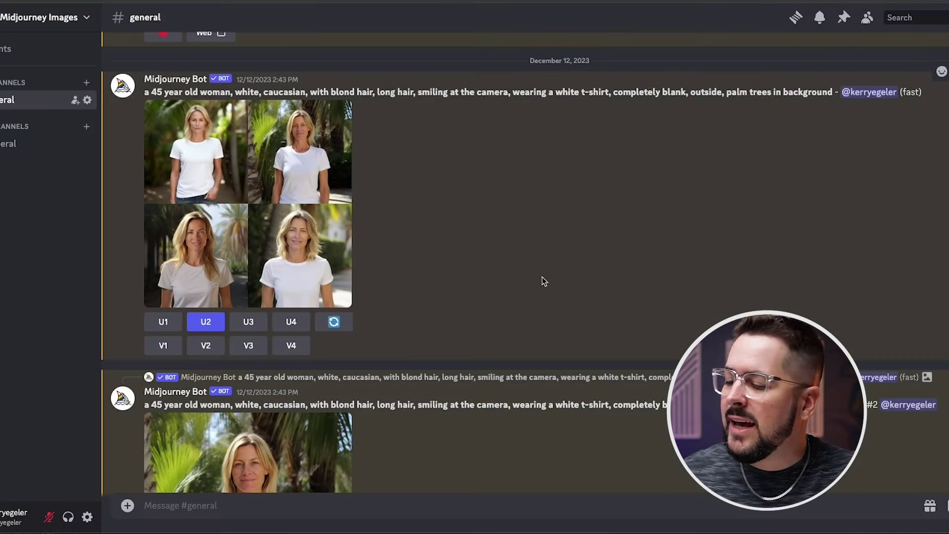
- Scroll down to the smiling man's black t-shirt grid and enlarge it to compare the four options
scroll(541, 280, down, 1)
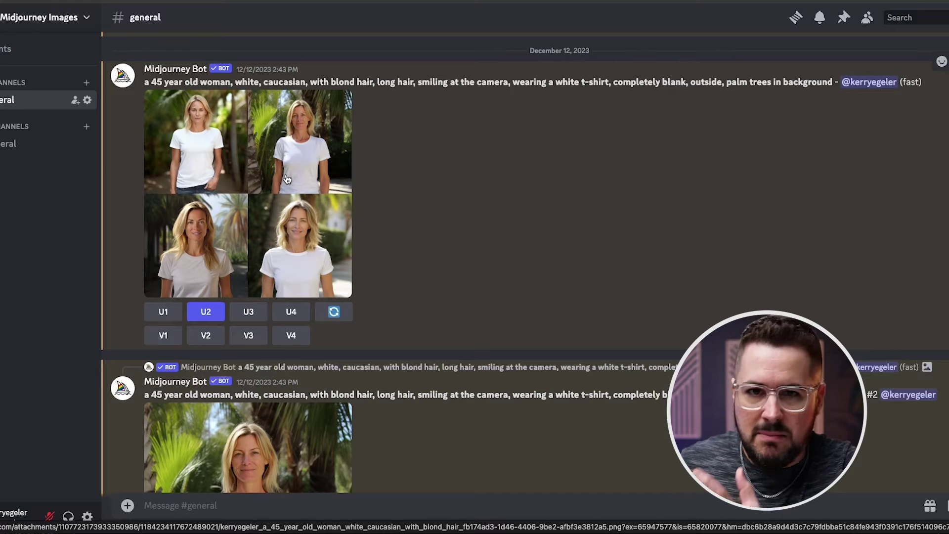
scroll(289, 185, down, 5)
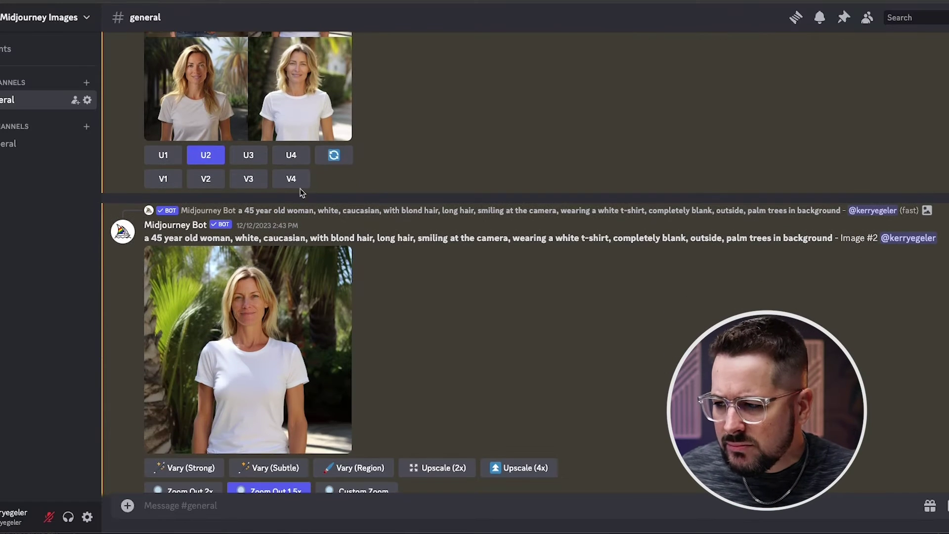
scroll(377, 208, down, 10)
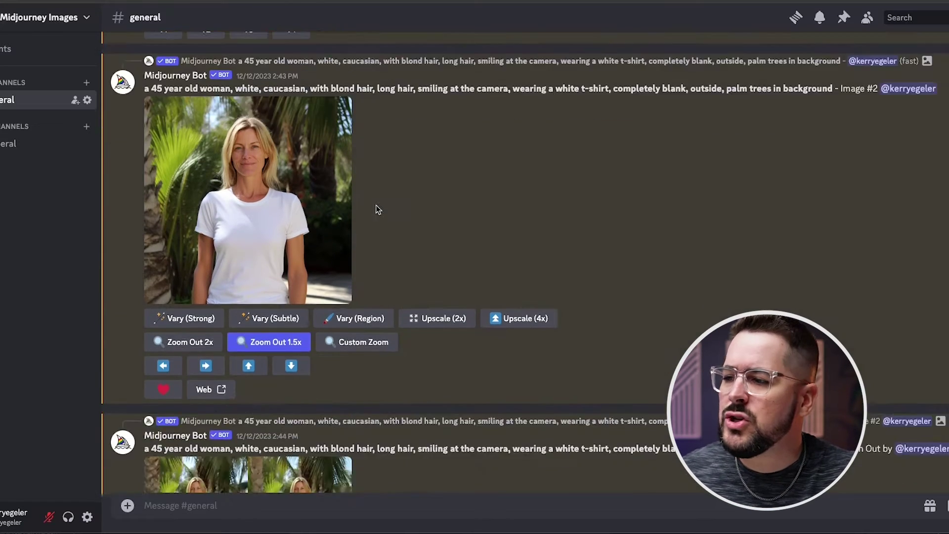
scroll(377, 208, down, 20)
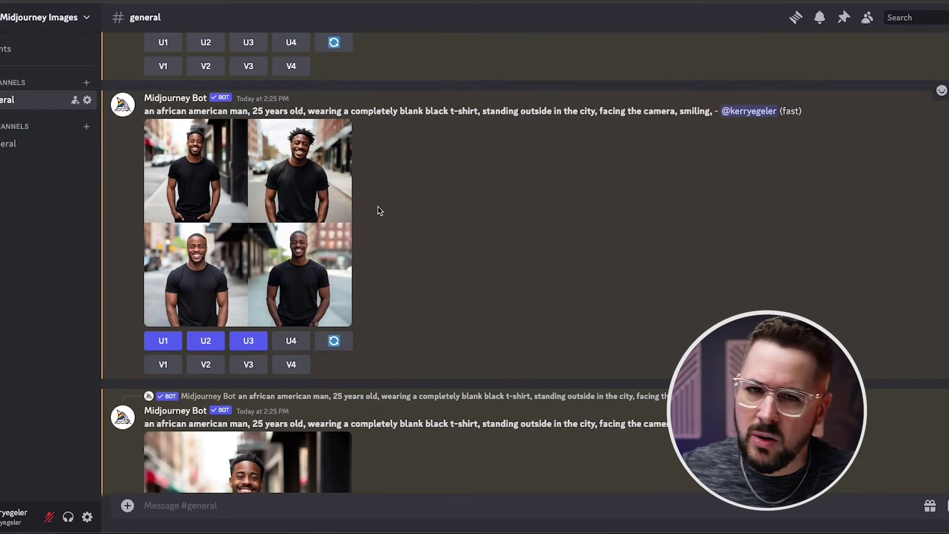
scroll(378, 206, down, 1)
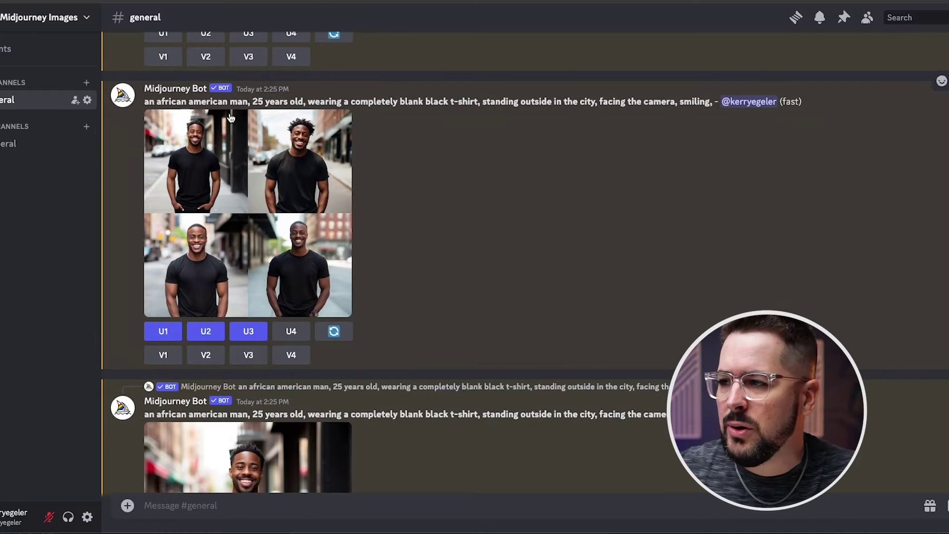
click(234, 206)
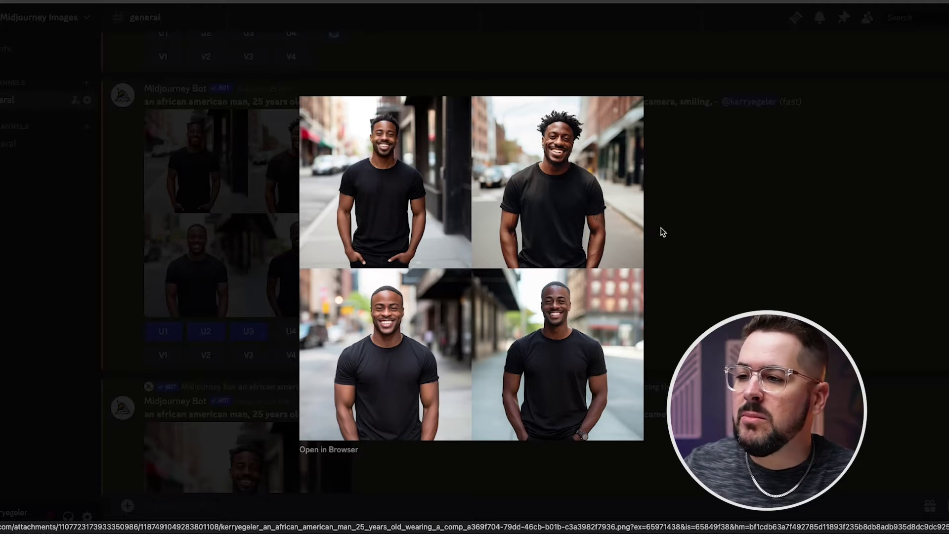
click(716, 232)
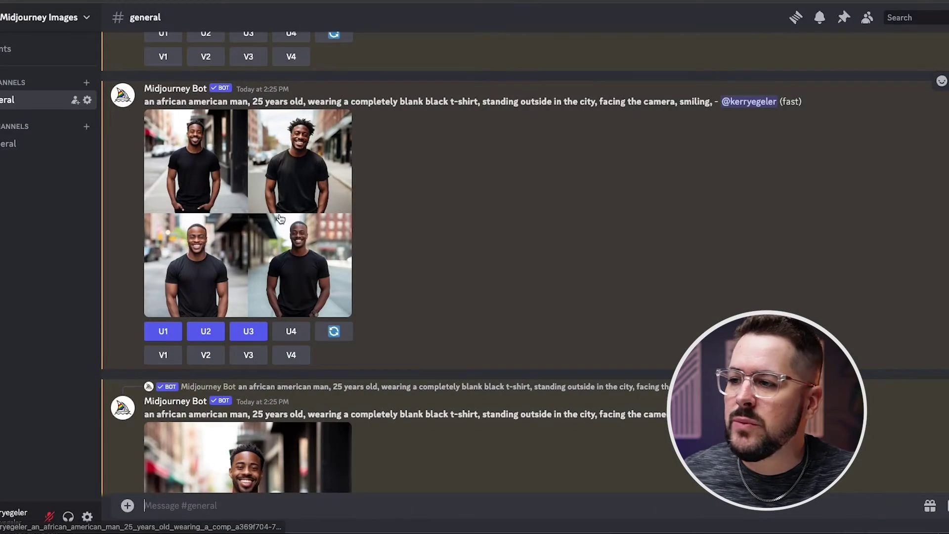
- Reopen the man's grid, then find and enlarge the upscaled Image #1
click(280, 216)
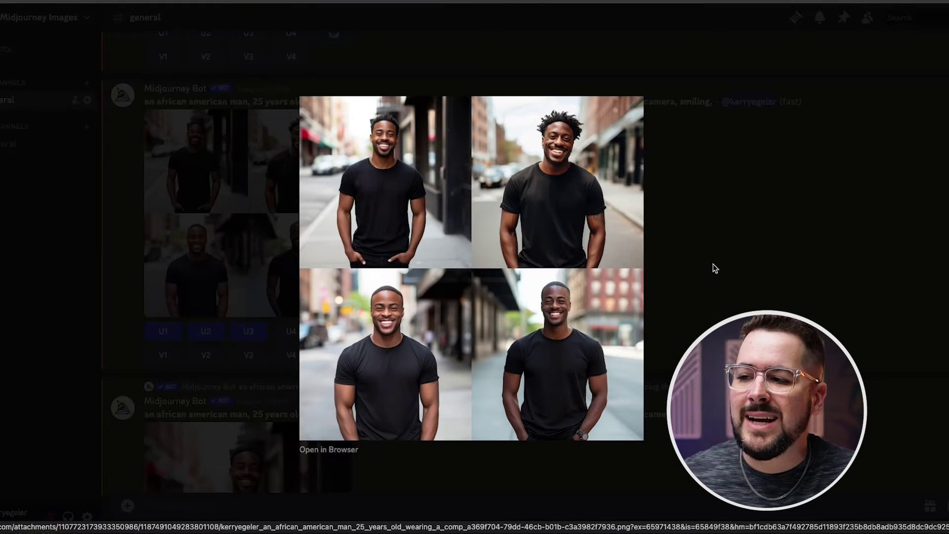
click(703, 271)
scroll(420, 332, down, 10)
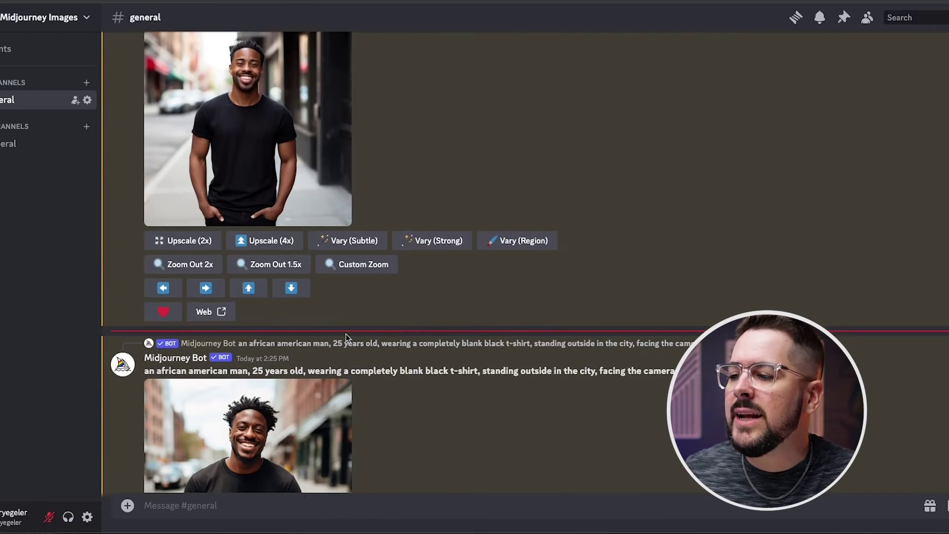
scroll(346, 338, down, 8)
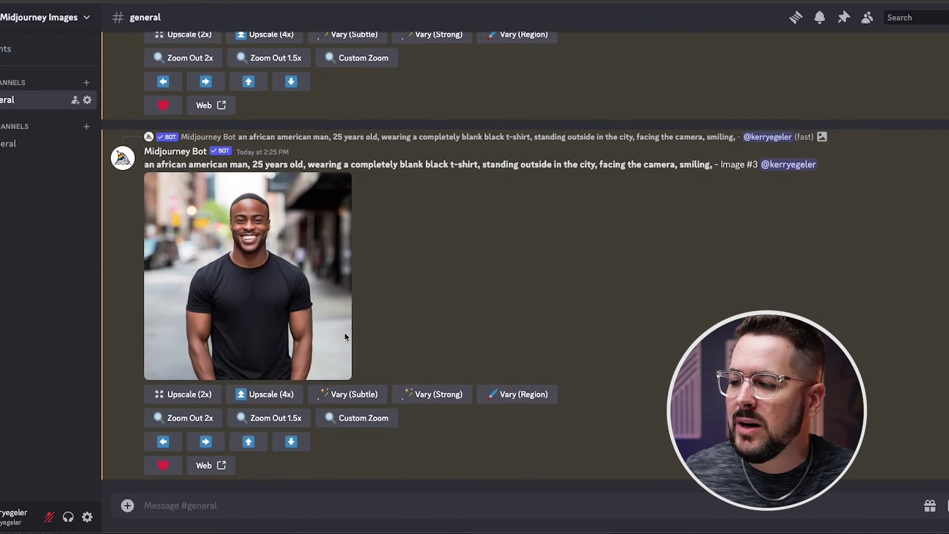
scroll(368, 336, up, 10)
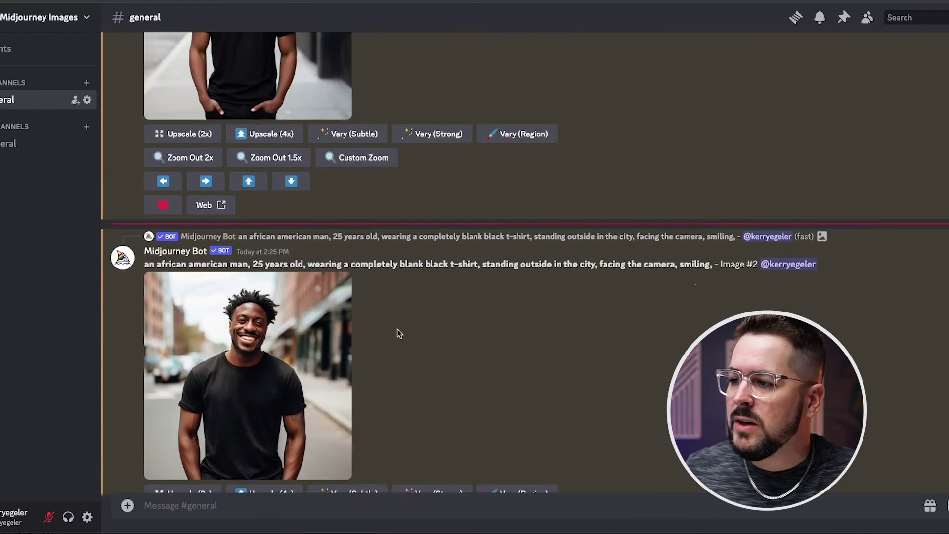
scroll(399, 334, up, 1)
click(279, 225)
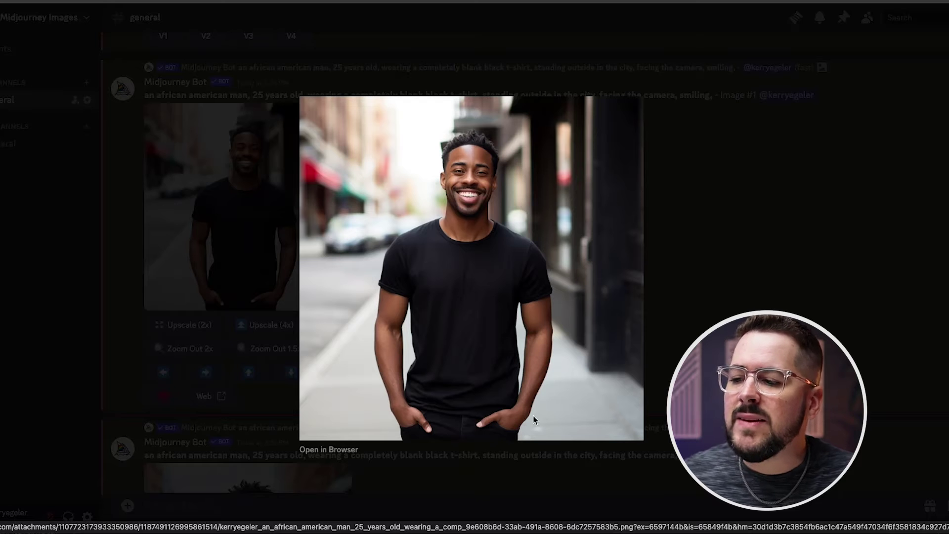
click(765, 268)
- Scroll down and enlarge the upscaled Image #2, choosing it as the mockup photo
scroll(532, 296, down, 5)
scroll(532, 296, down, 2)
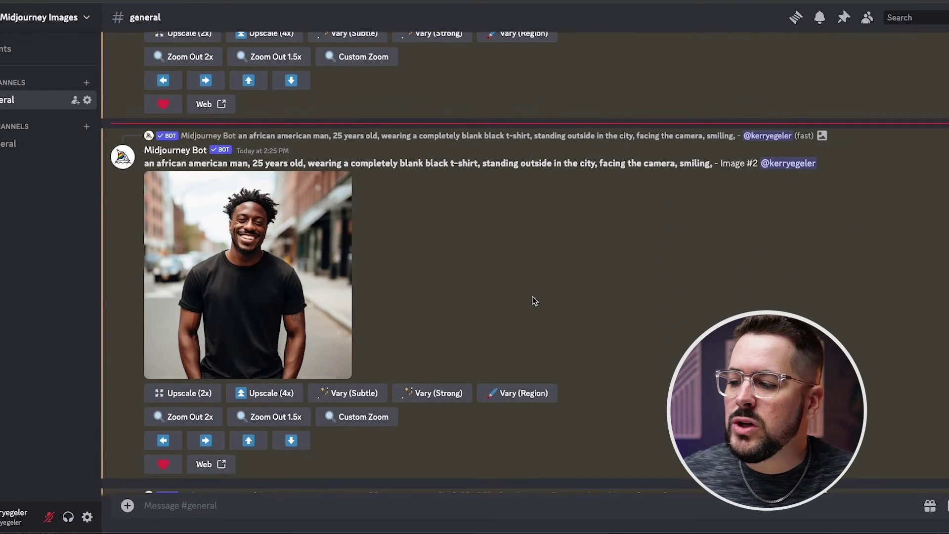
scroll(236, 330, down, 1)
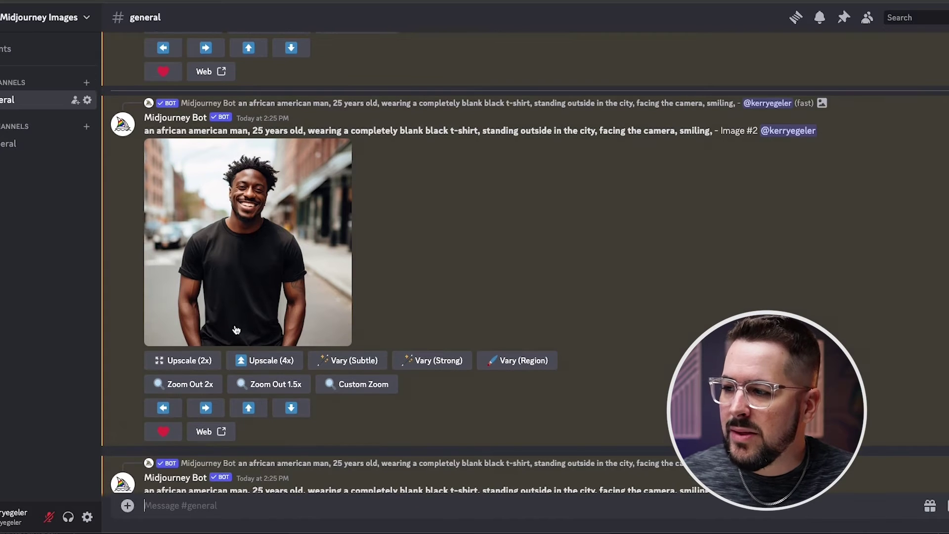
click(251, 286)
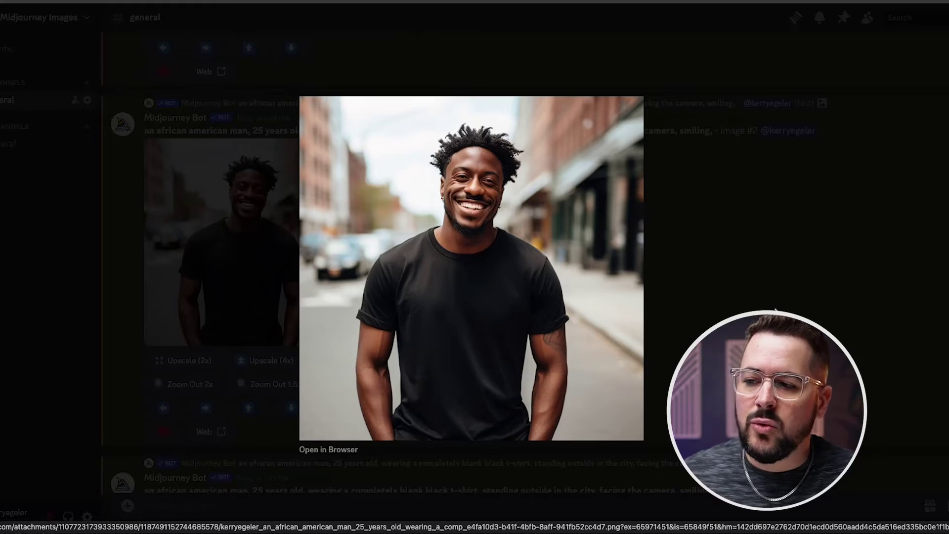
click(775, 310)
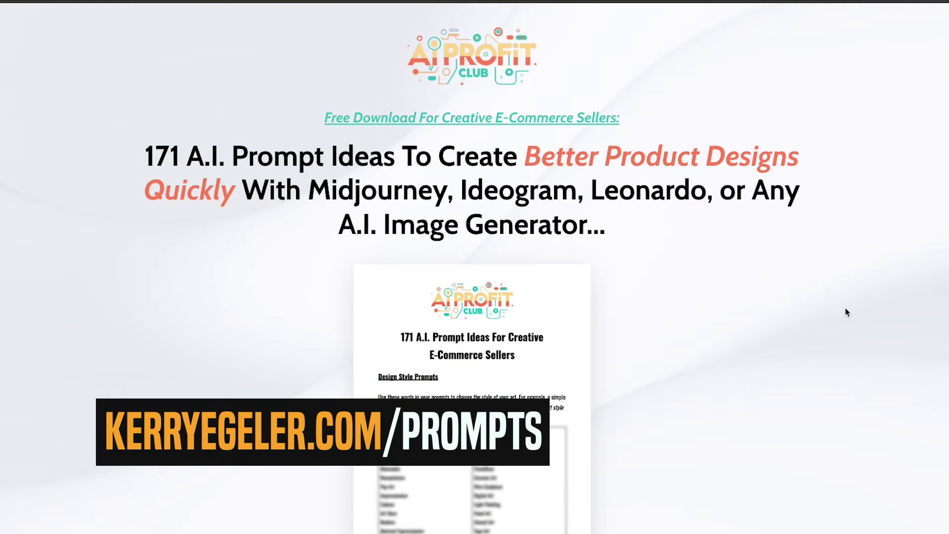
- Scroll the kerryegeler.com/prompts page down to the First Name / Email sign-up form and back up
scroll(847, 312, down, 1)
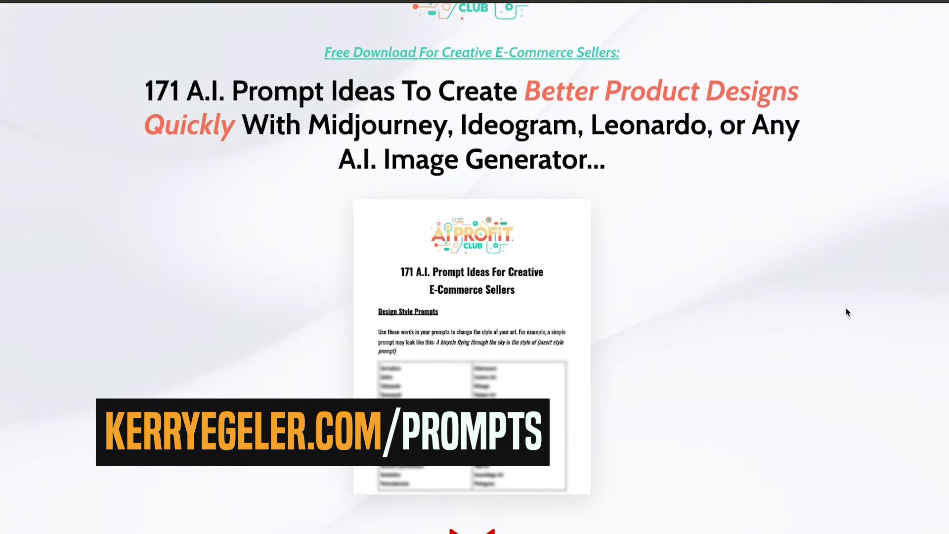
scroll(847, 312, down, 3)
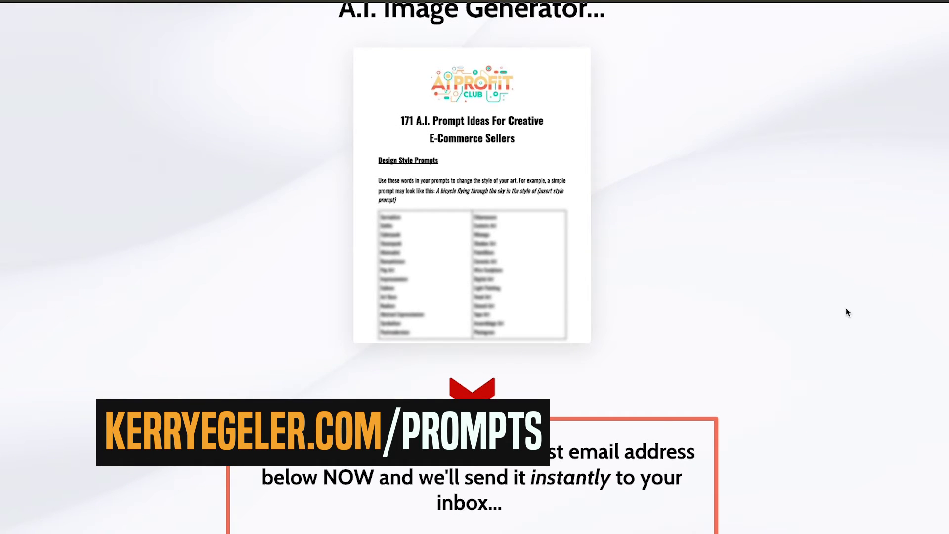
scroll(848, 312, down, 4)
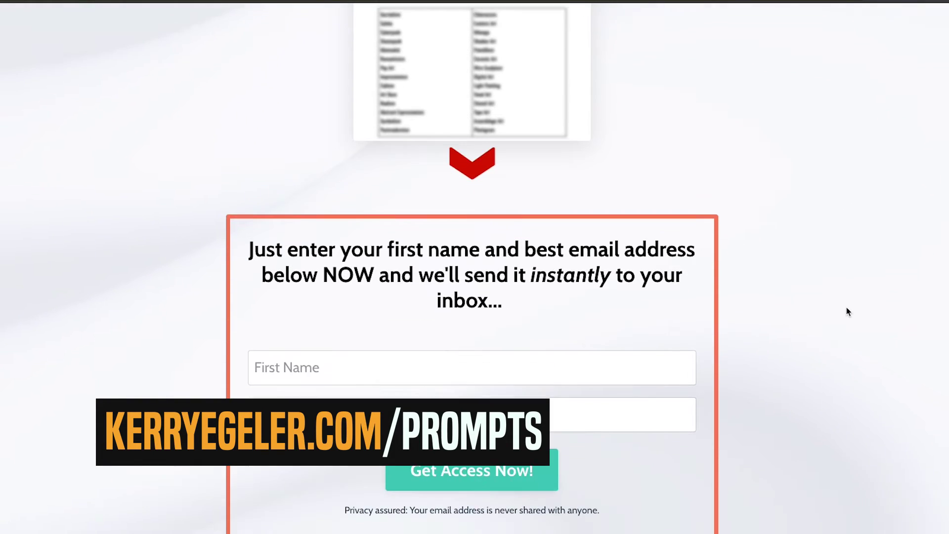
scroll(847, 309, down, 3)
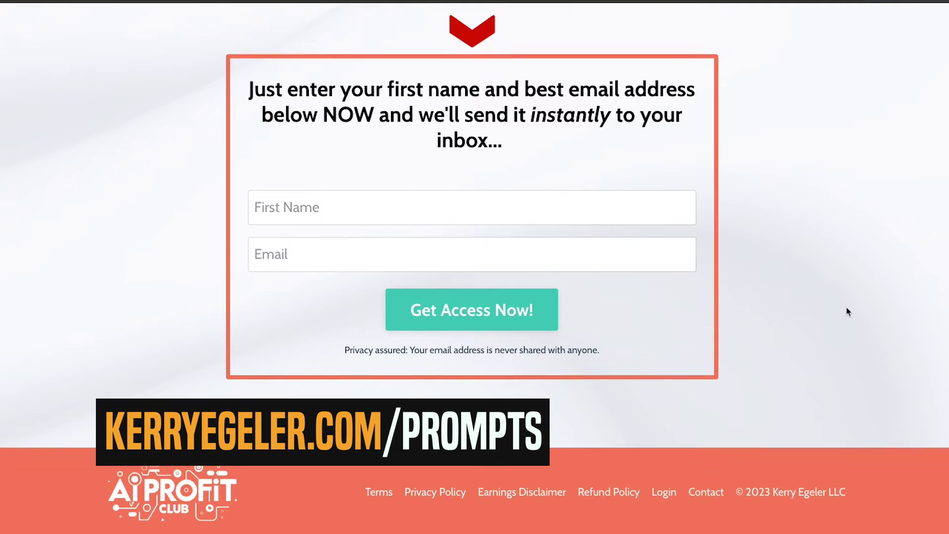
scroll(848, 311, up, 5)
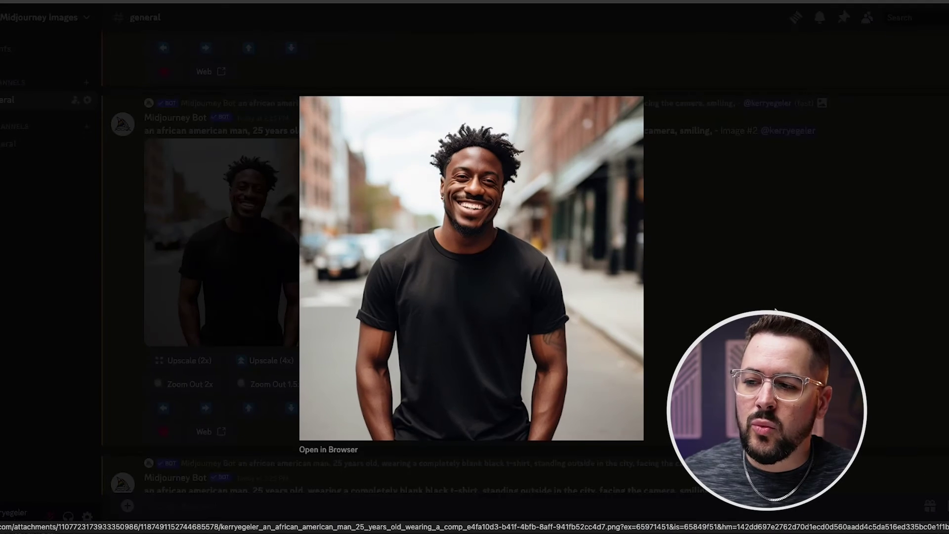
- Run Zoom Out 1.5x on Image #2 and scroll to the new grid of wider street shots
click(776, 310)
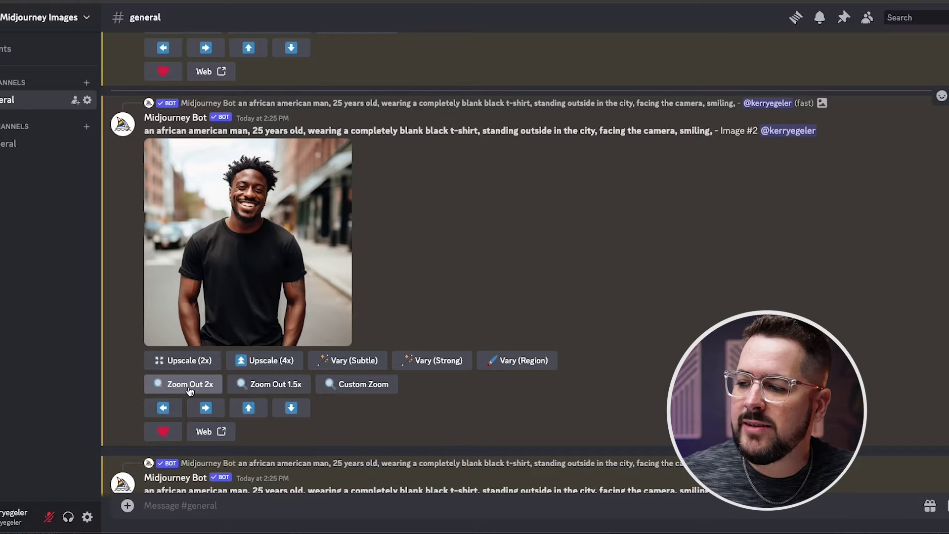
click(277, 387)
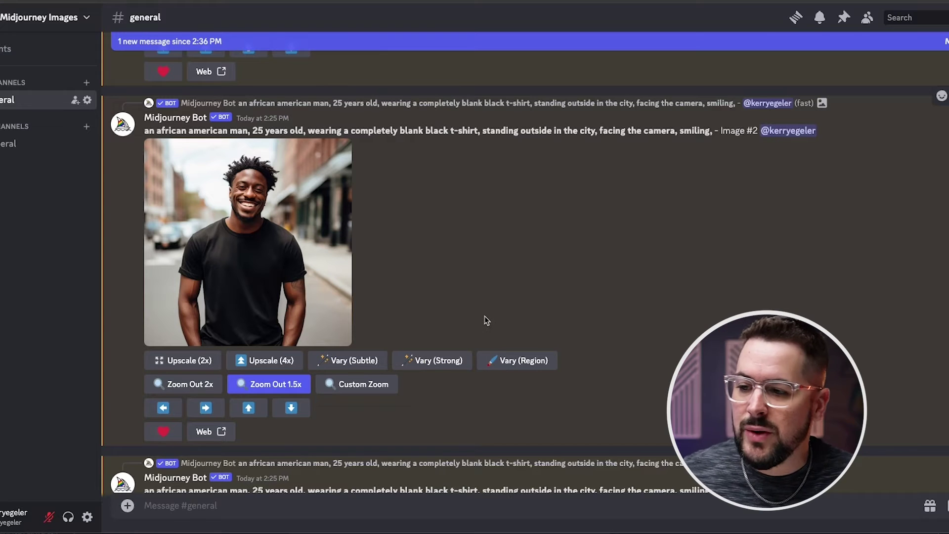
scroll(485, 320, down, 3)
scroll(475, 297, up, 2)
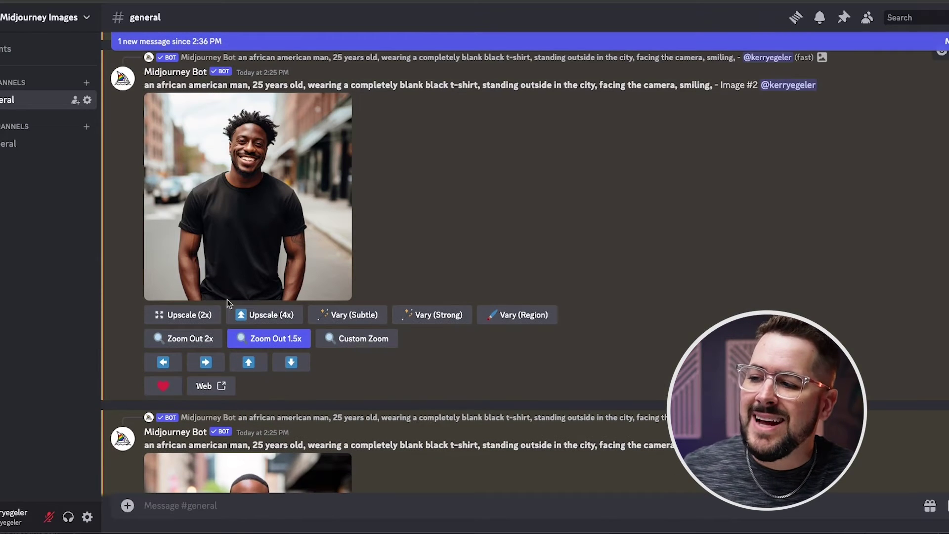
scroll(370, 333, down, 6)
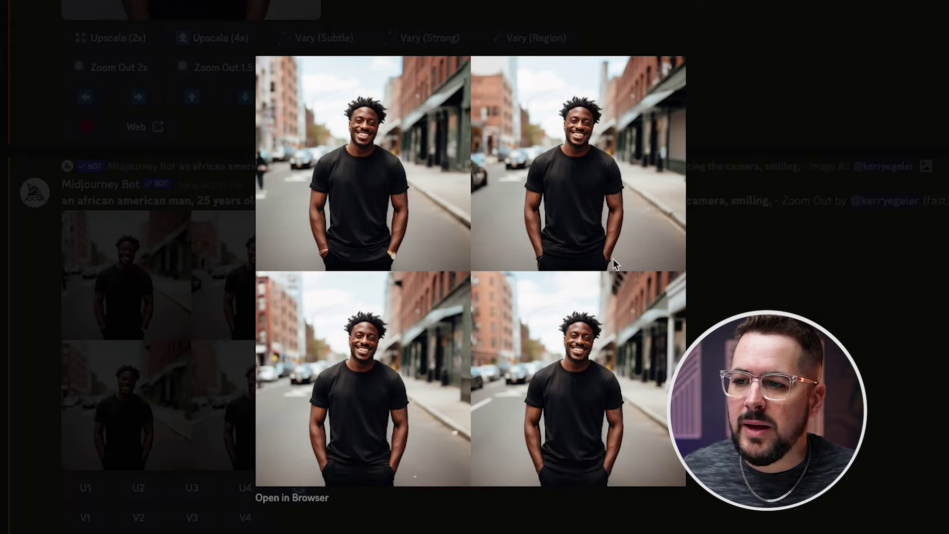
- Upscale the second zoomed-out shot (U2) and view the upscaled image enlarged
click(805, 295)
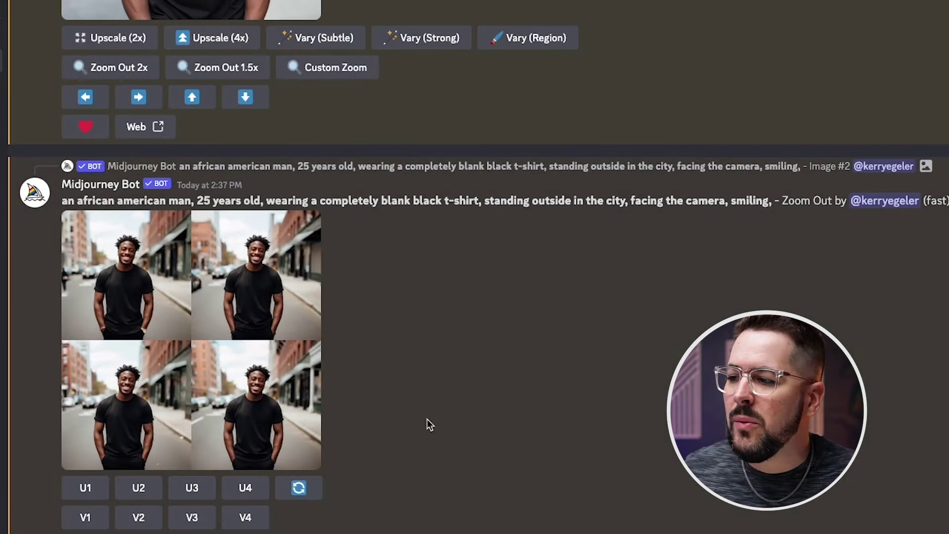
click(140, 491)
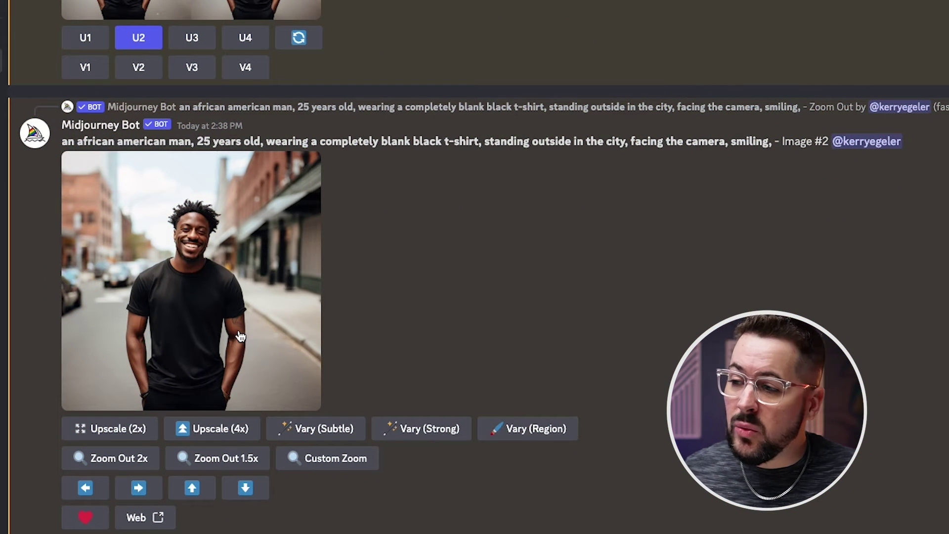
click(241, 338)
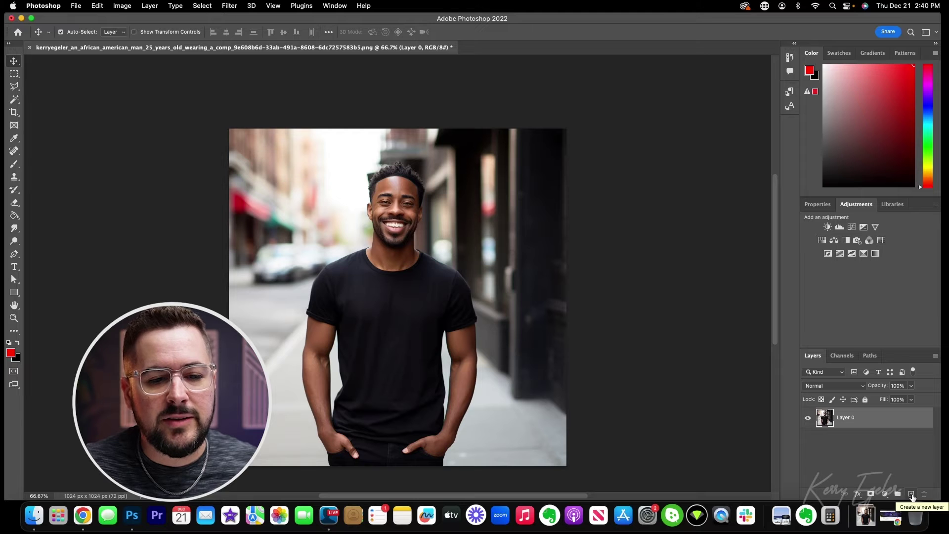
- Add Layer 1 with a red rectangle over the t-shirt chest, nudged slightly up and left
click(912, 495)
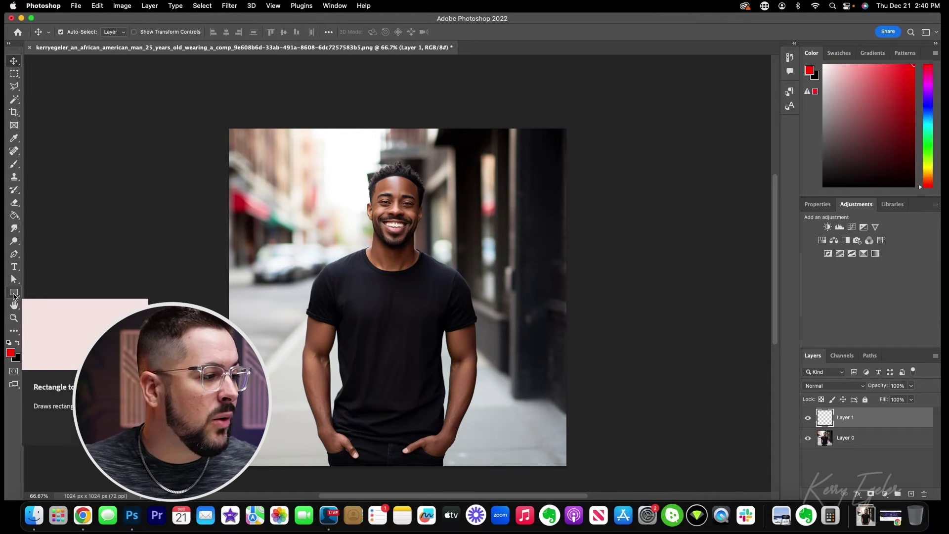
click(14, 294)
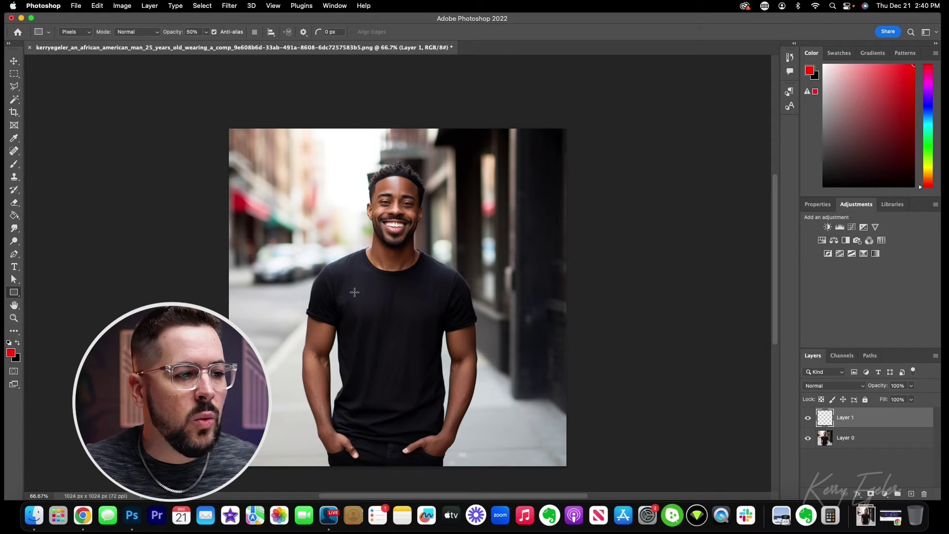
drag(354, 292, 434, 394)
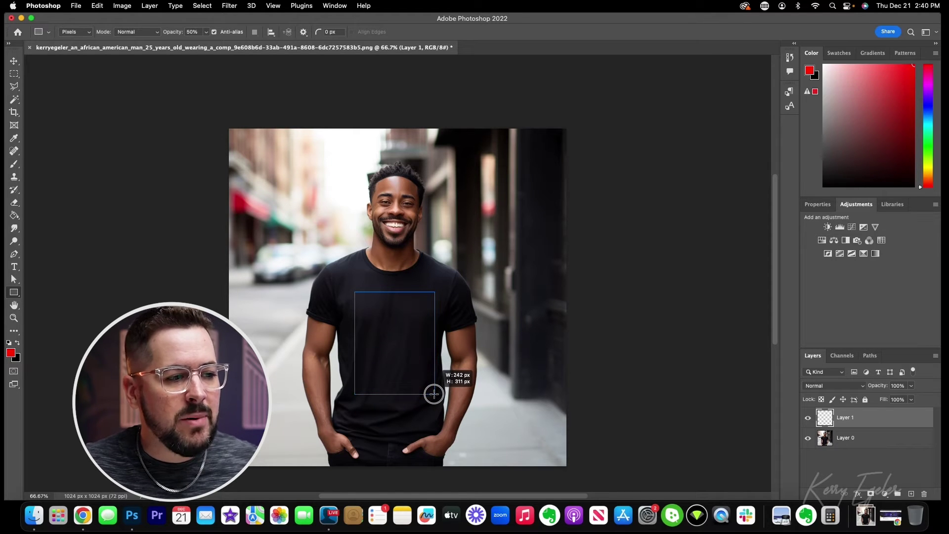
drag(434, 394, 435, 394)
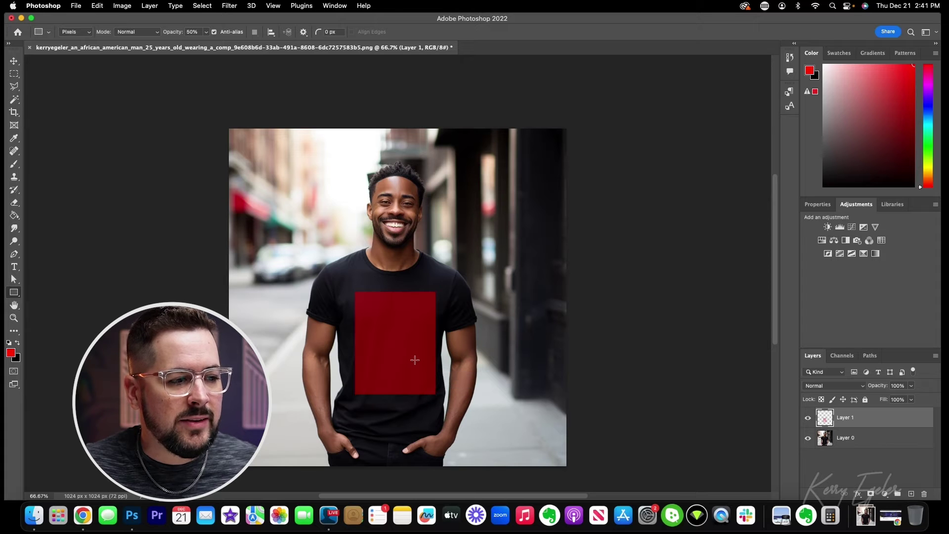
key(v)
drag(413, 358, 409, 355)
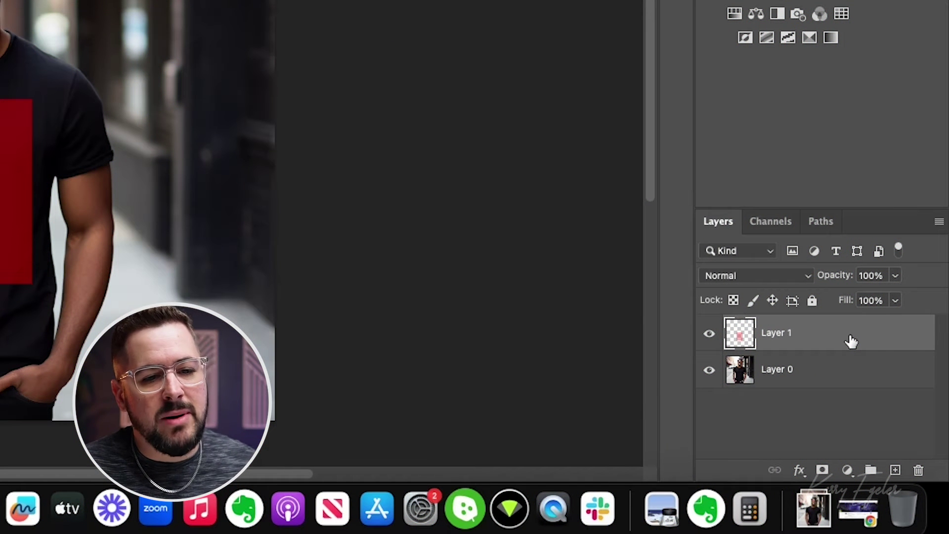
right_click(850, 340)
- Convert Layer 1 to a smart object and open its contents as Layer 1.psb
scroll(799, 409, down, 5)
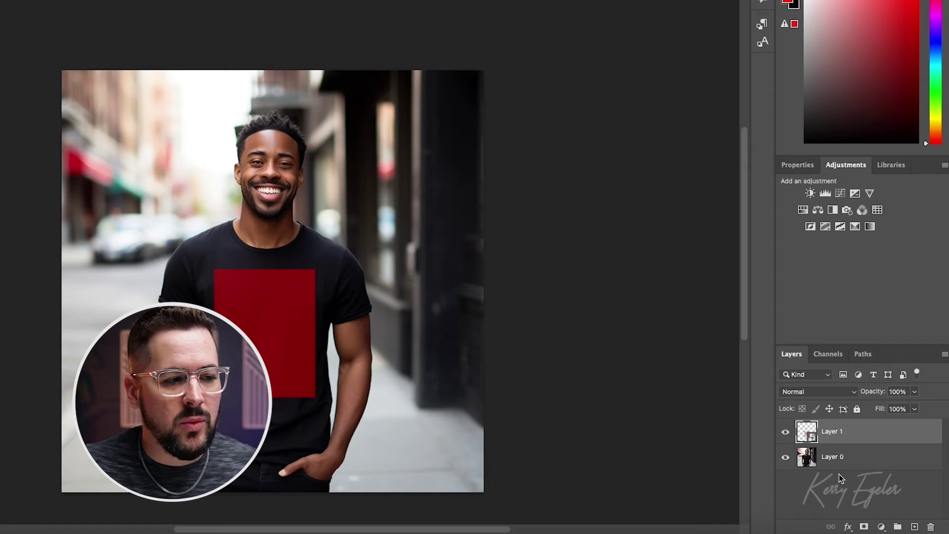
double_click(812, 435)
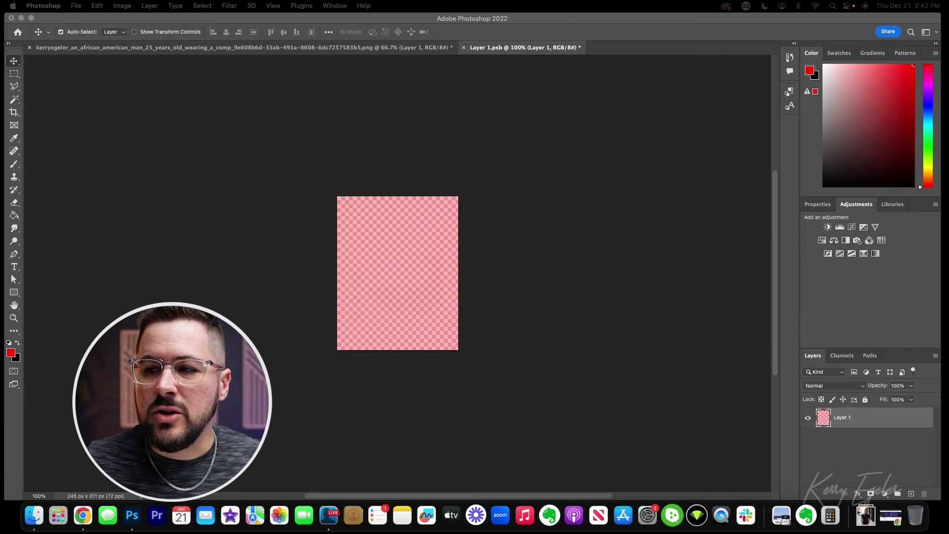
- Place OKC_design4.png in Layer 1.psb, delete the red placeholder layer, and raise the logo 8 px
drag(948, 255, 396, 286)
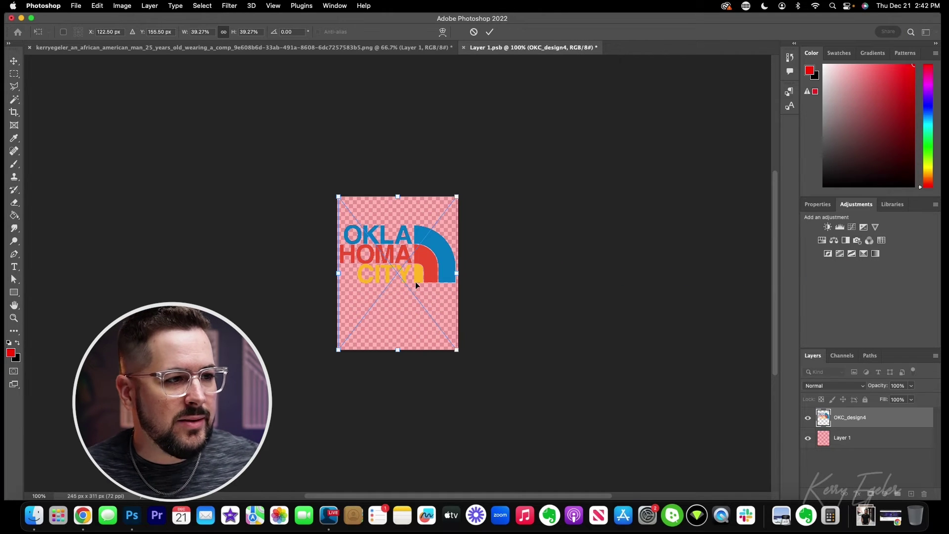
key(Return)
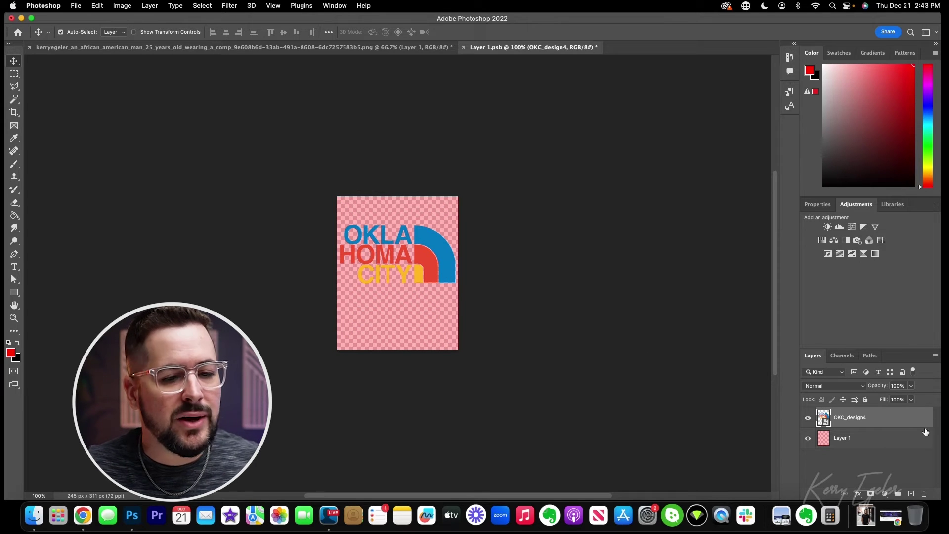
click(891, 444)
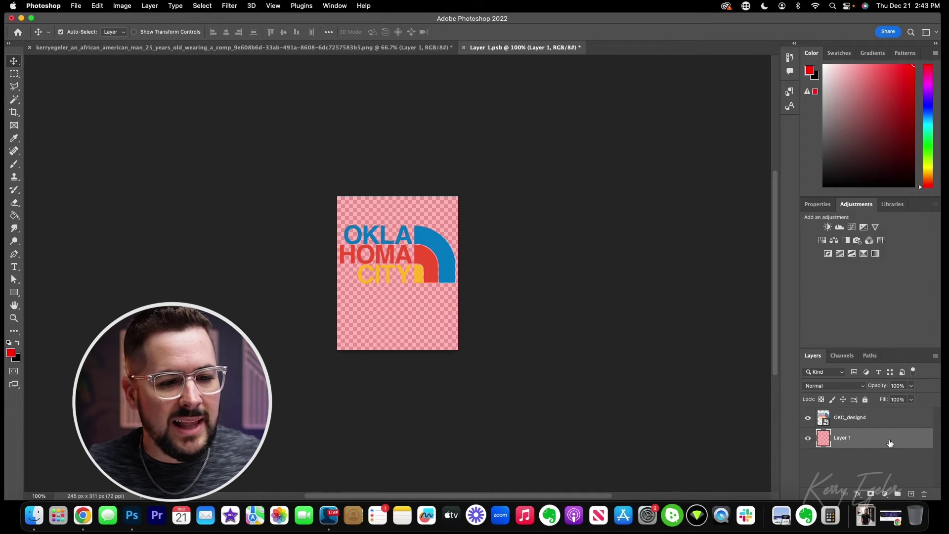
key(Delete)
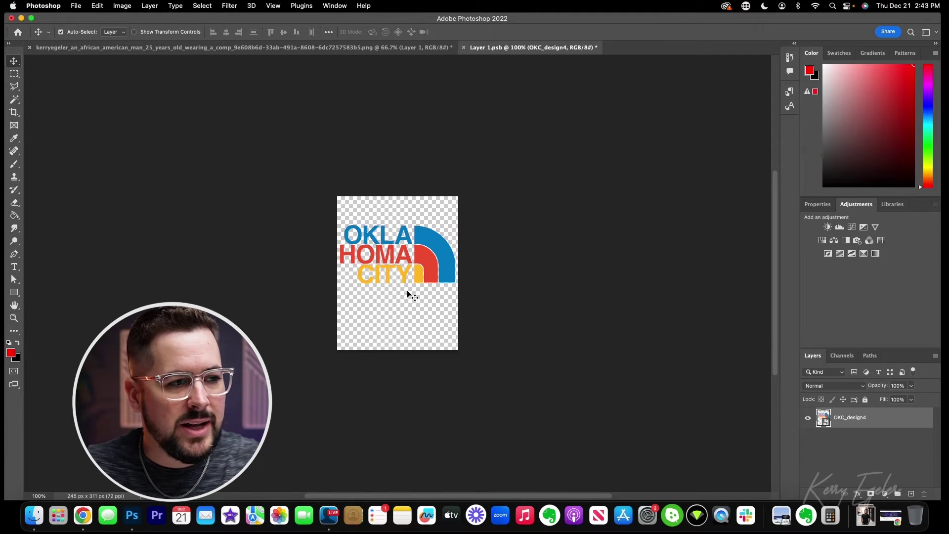
drag(423, 258, 423, 257)
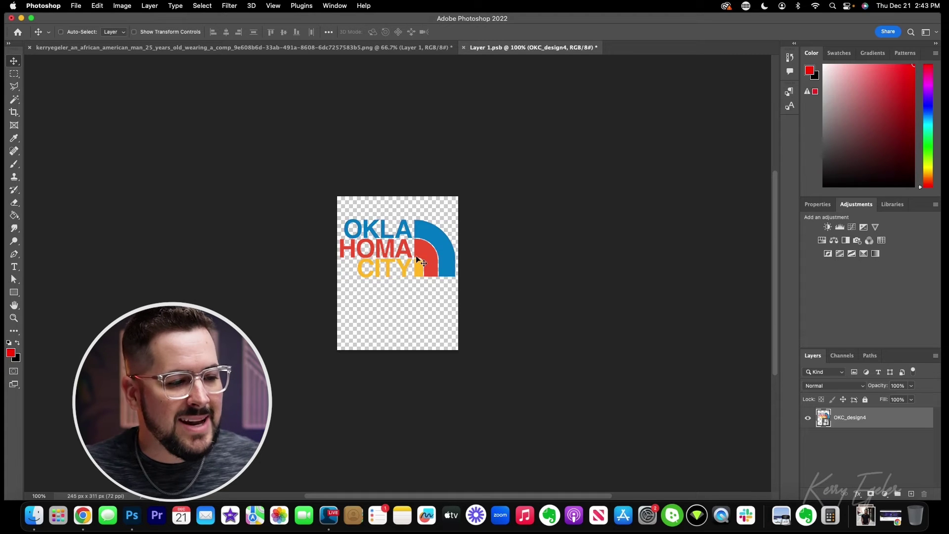
- Save the smart object contents and check the OKC design on the t-shirt mockup
click(76, 5)
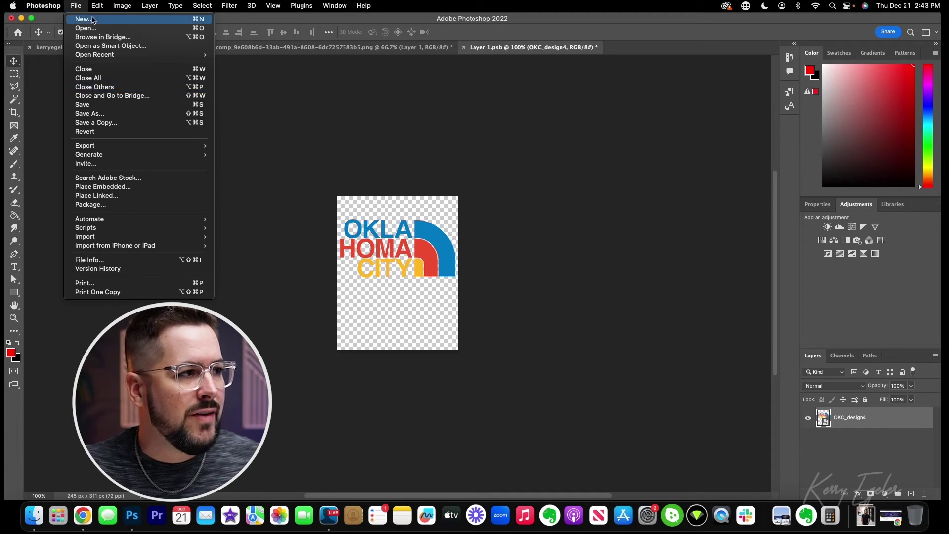
click(78, 5)
key(super+s)
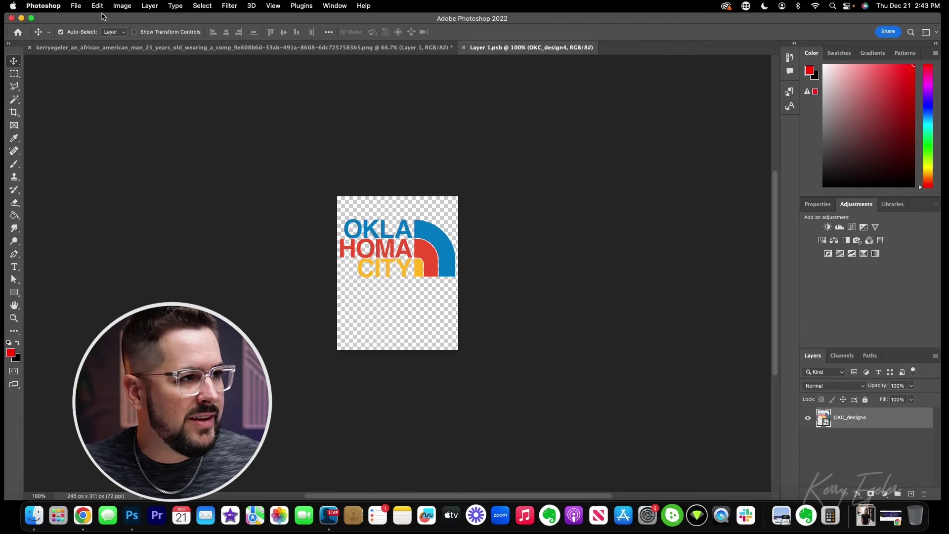
click(229, 48)
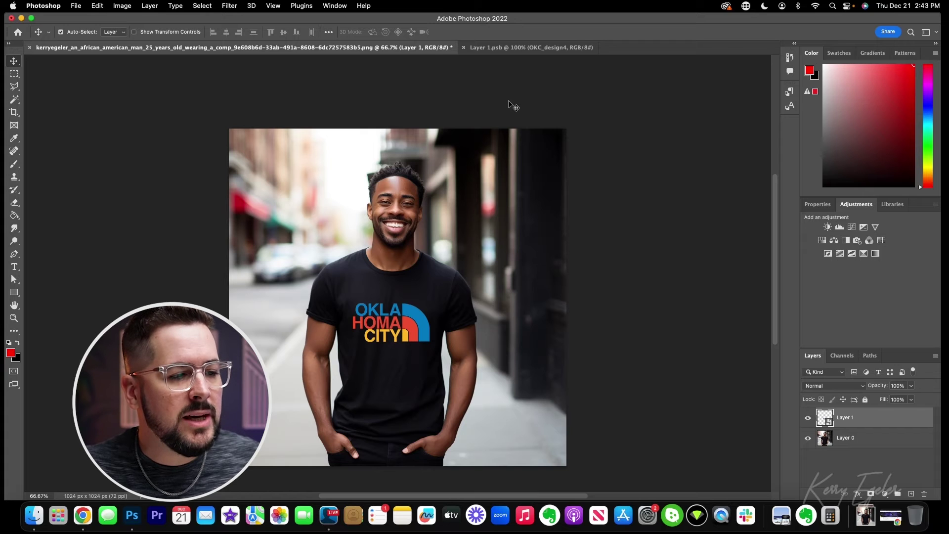
- Raise the OKC logo another 8 px, save again, and return to the mockup
click(534, 48)
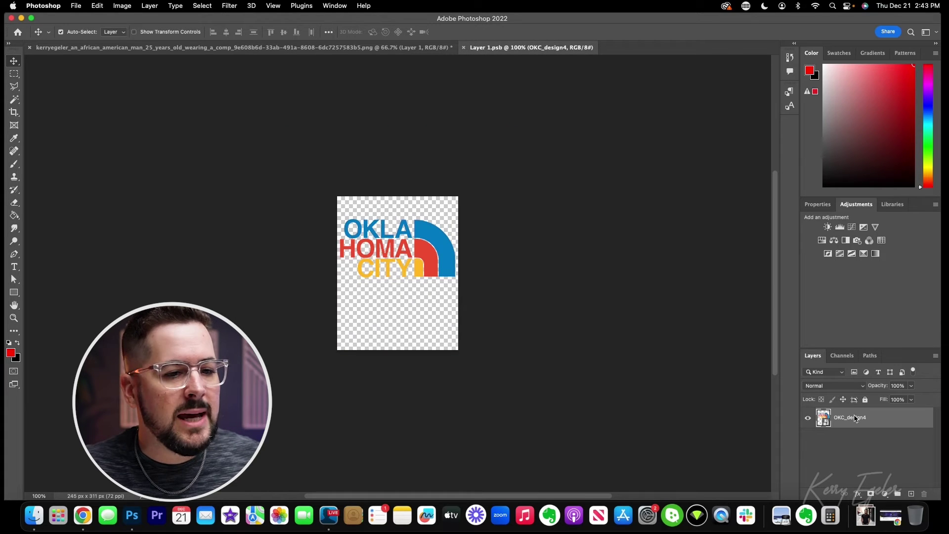
drag(432, 261, 432, 249)
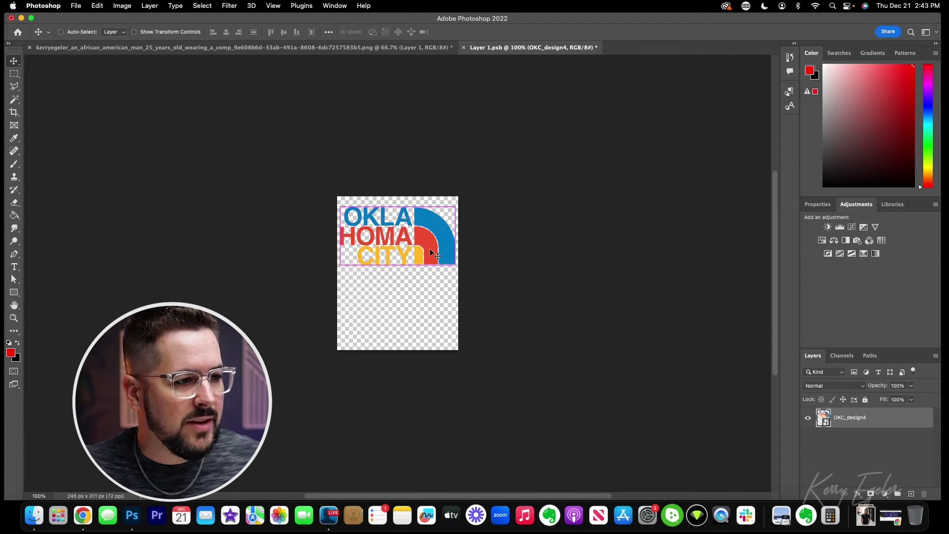
key(super+s)
click(61, 32)
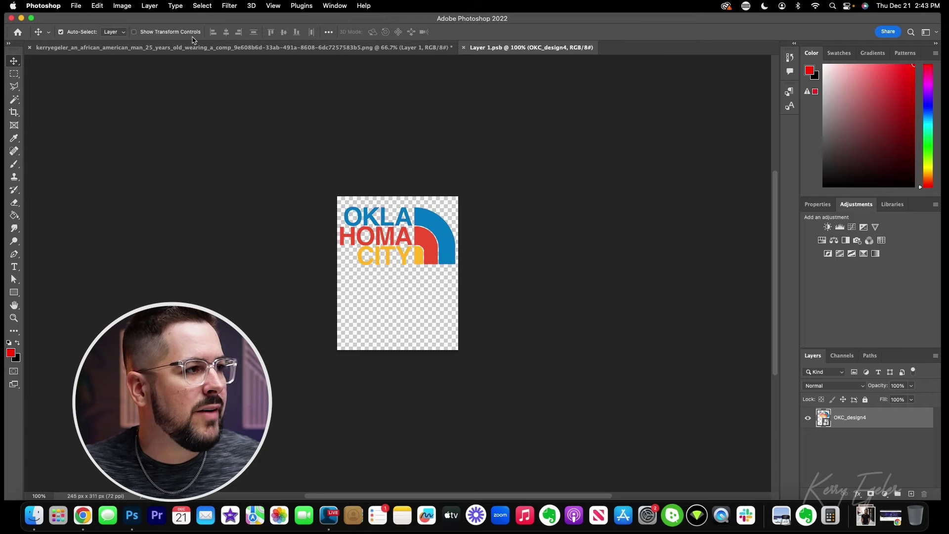
click(210, 48)
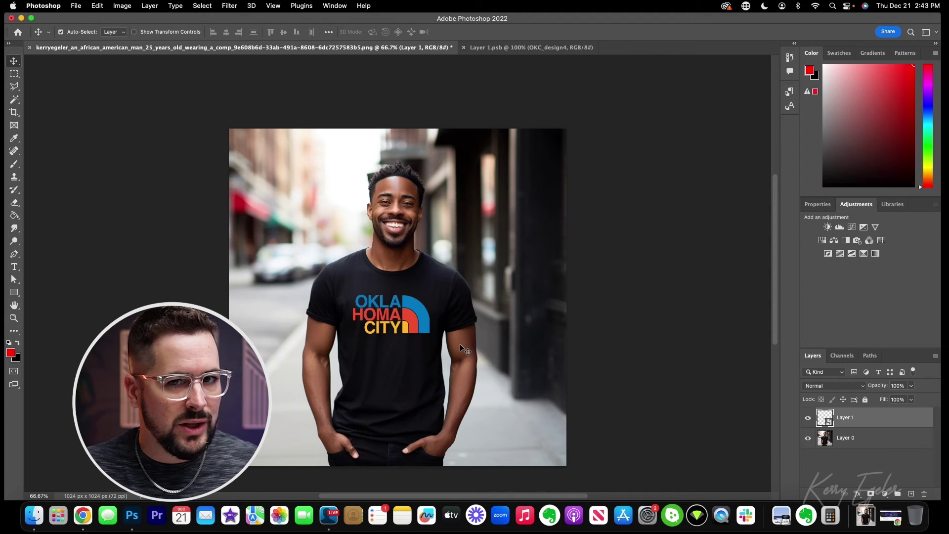
- Duplicate the man's photo layer and move Layer 0 copy above Layer 1
click(885, 438)
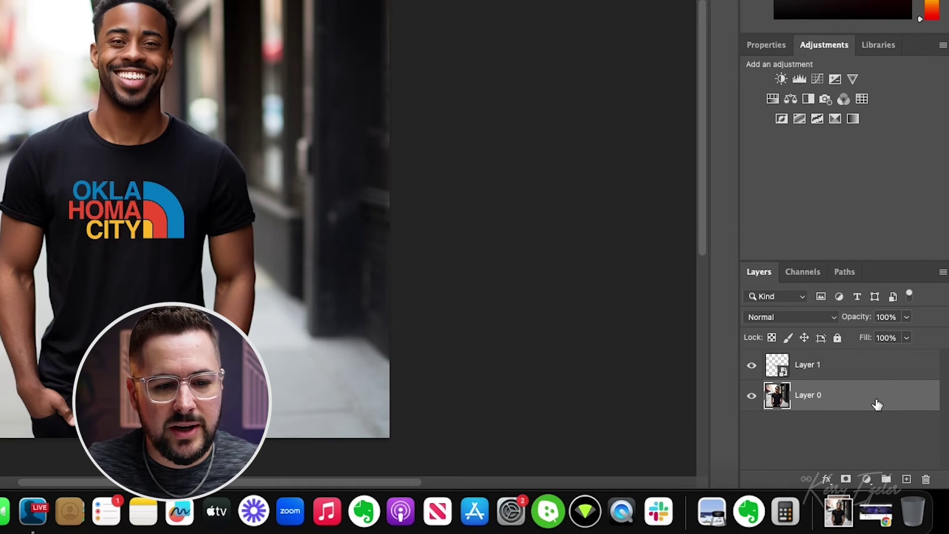
drag(878, 405, 909, 477)
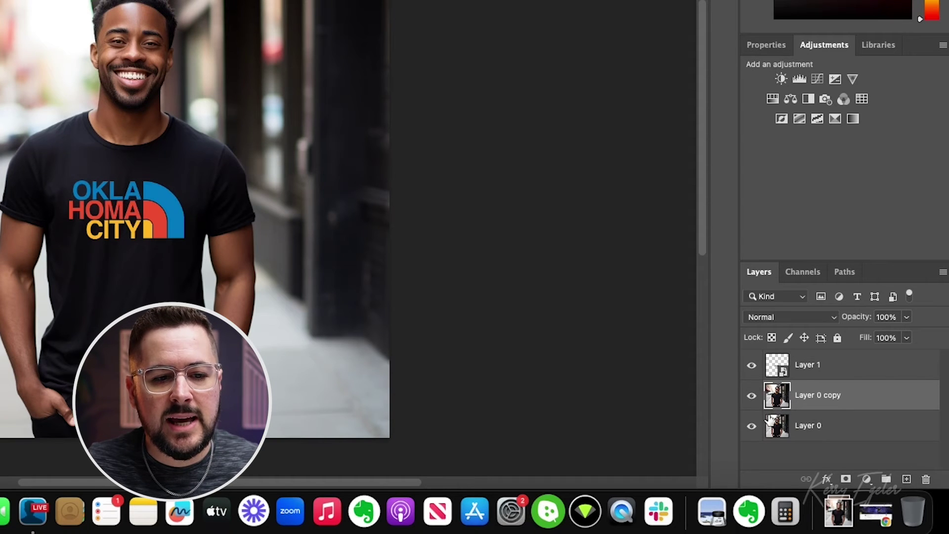
click(858, 400)
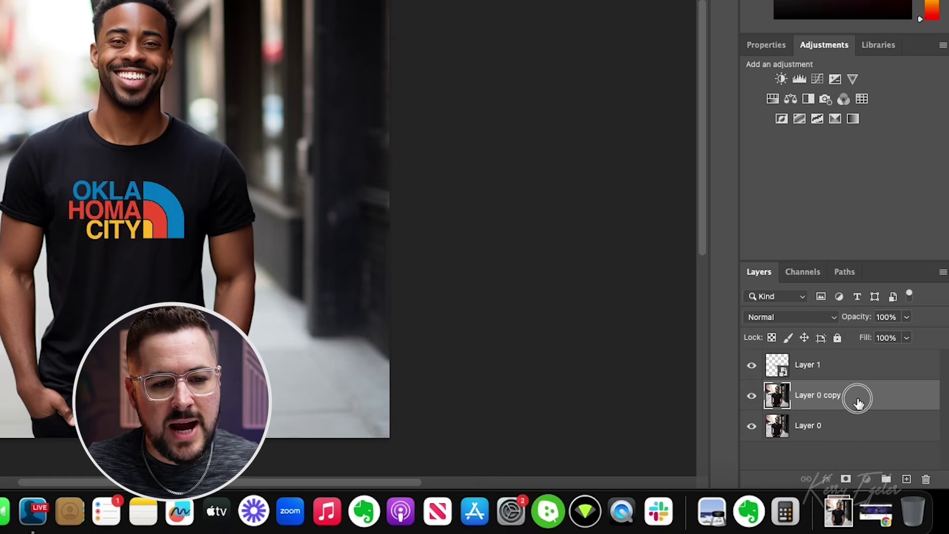
drag(859, 403, 856, 363)
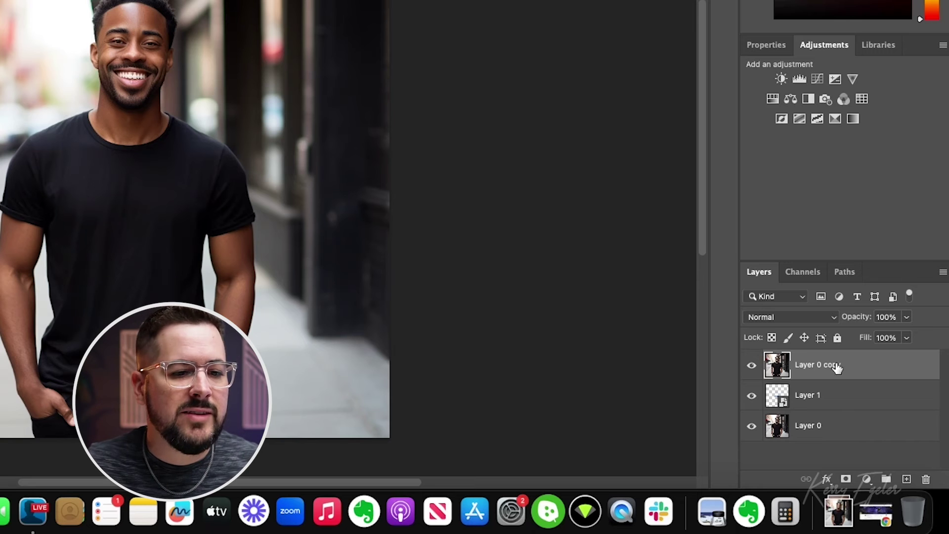
- Clip Layer 0 copy to the Layer 1 shirt design with Create Clipping Mask
right_click(808, 365)
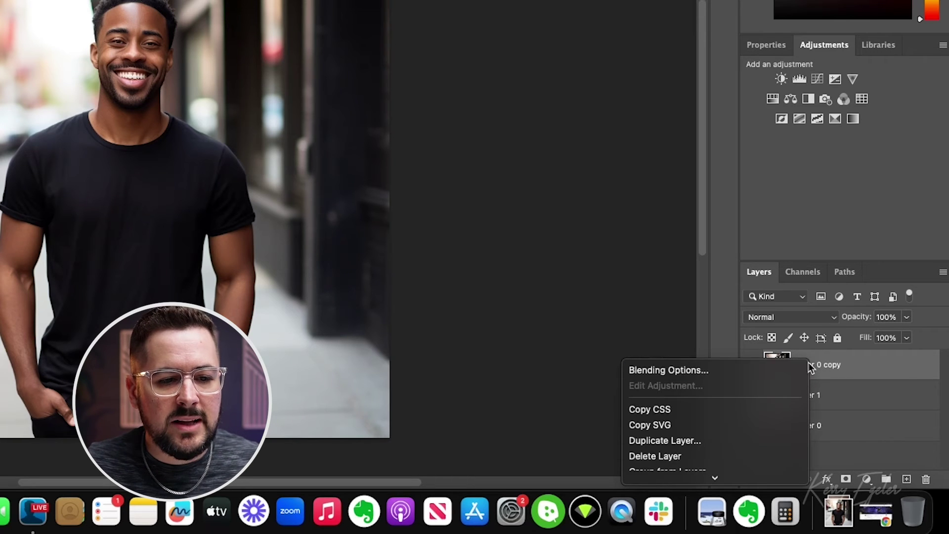
scroll(747, 425, down, 5)
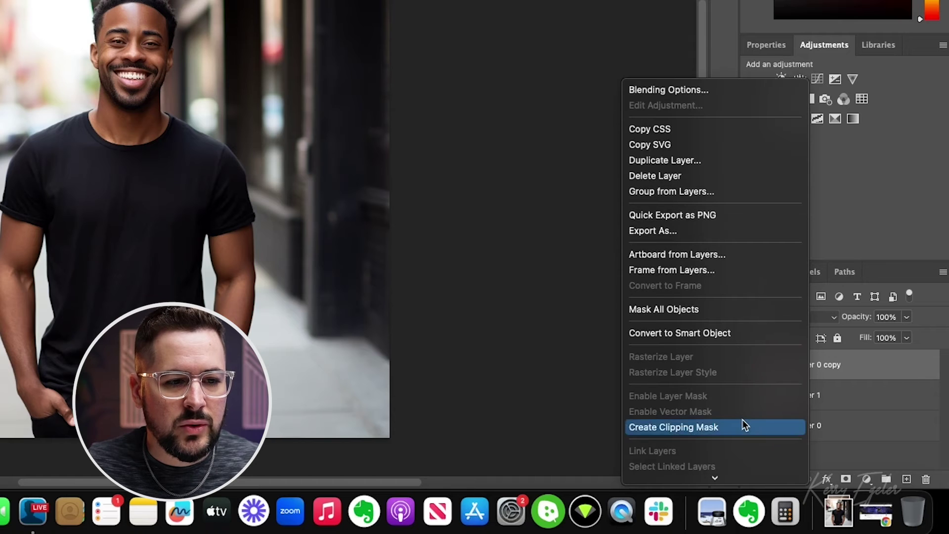
scroll(742, 421, down, 3)
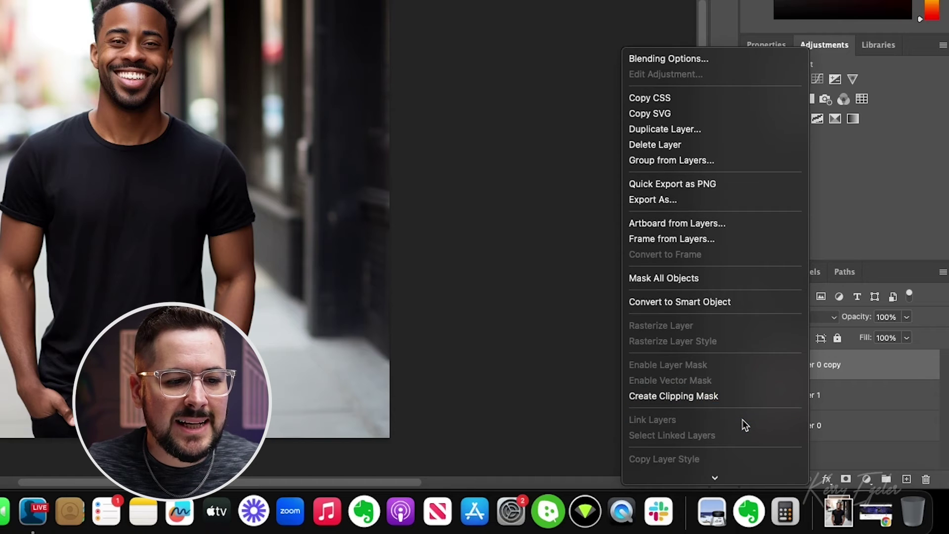
click(660, 383)
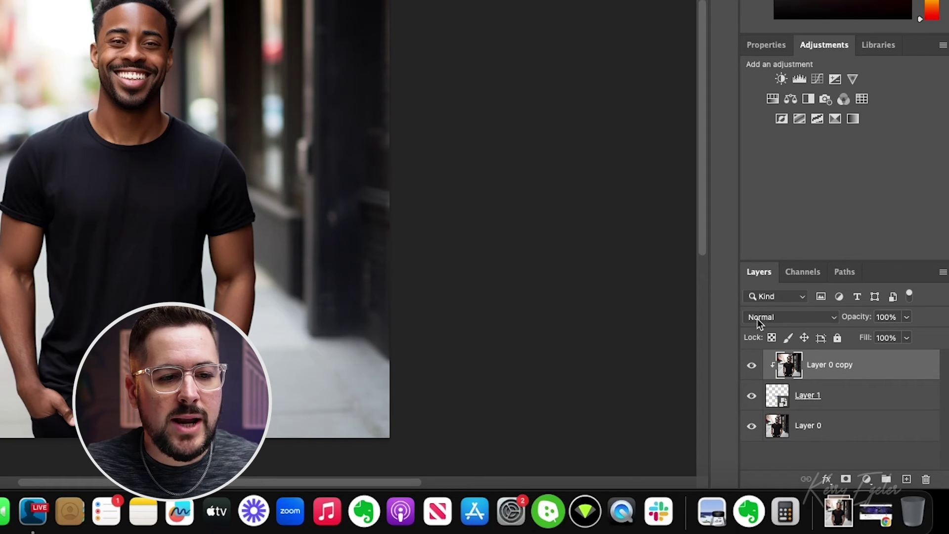
- Set Layer 0 copy's blend mode to Hard Light
click(764, 318)
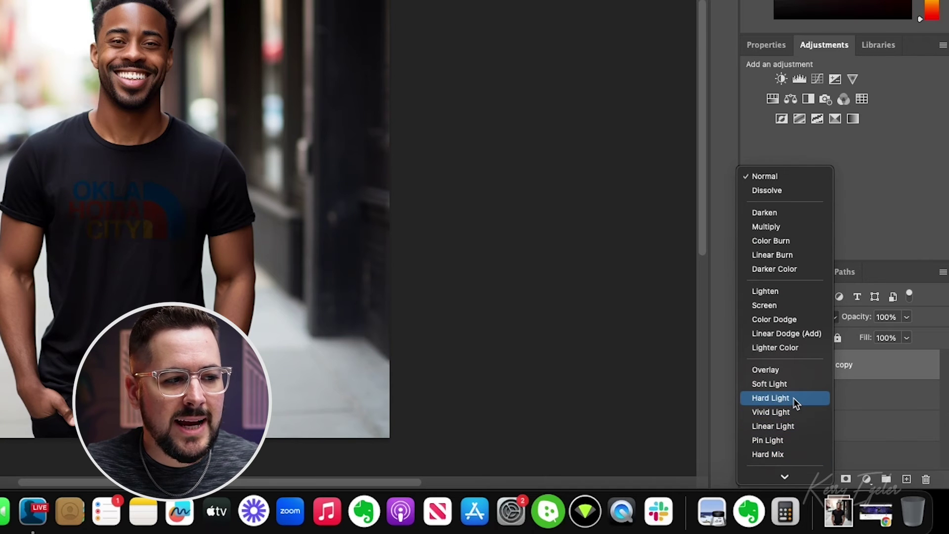
click(793, 398)
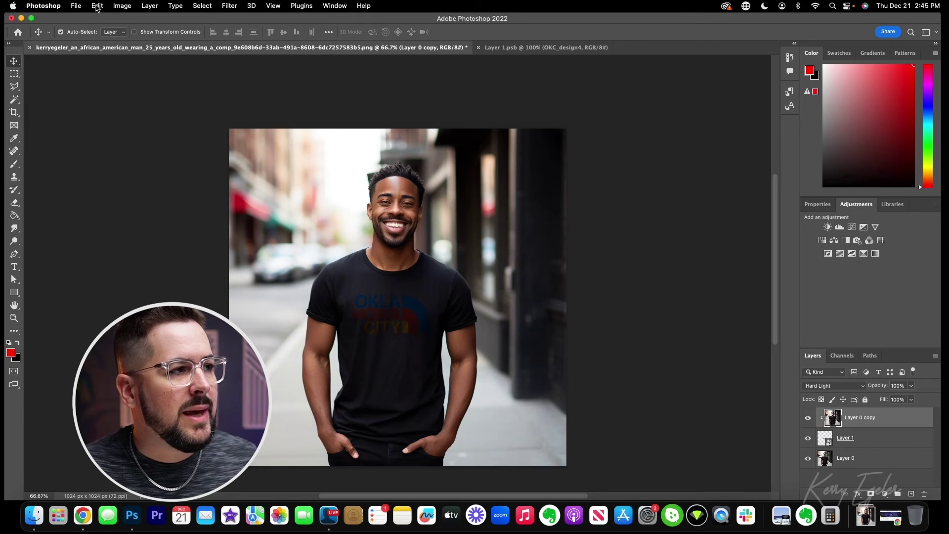
- Open Image > Adjustments > Curves for Layer 0 copy, keeping the shirt visible
click(124, 6)
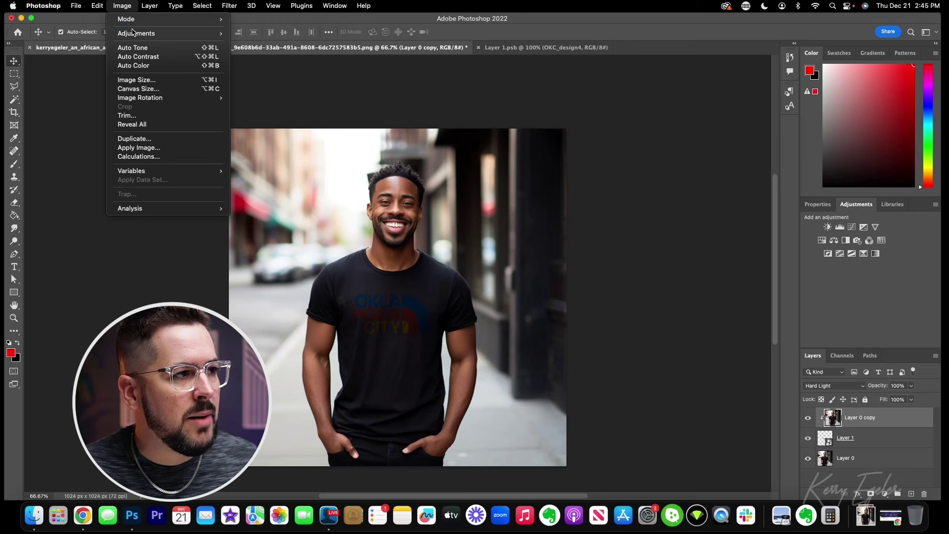
mouse_move(134, 33)
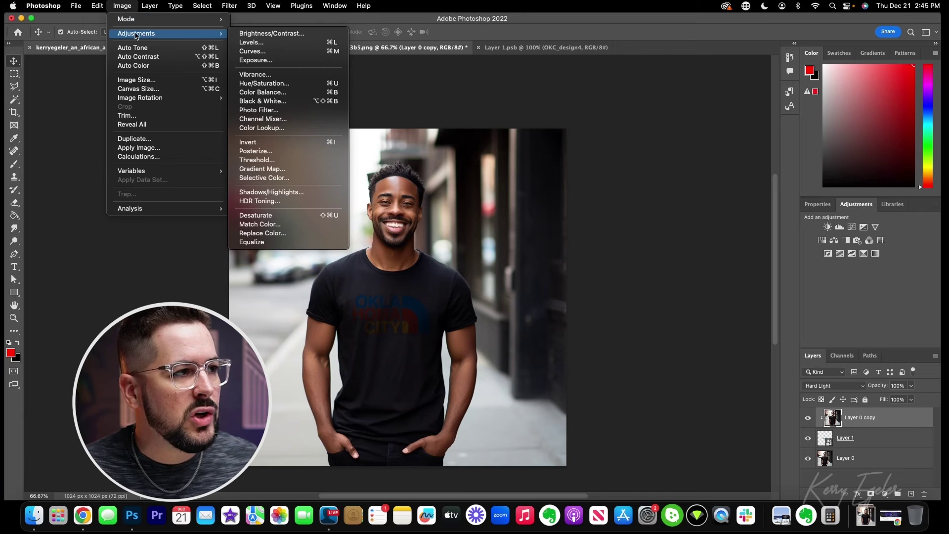
click(270, 52)
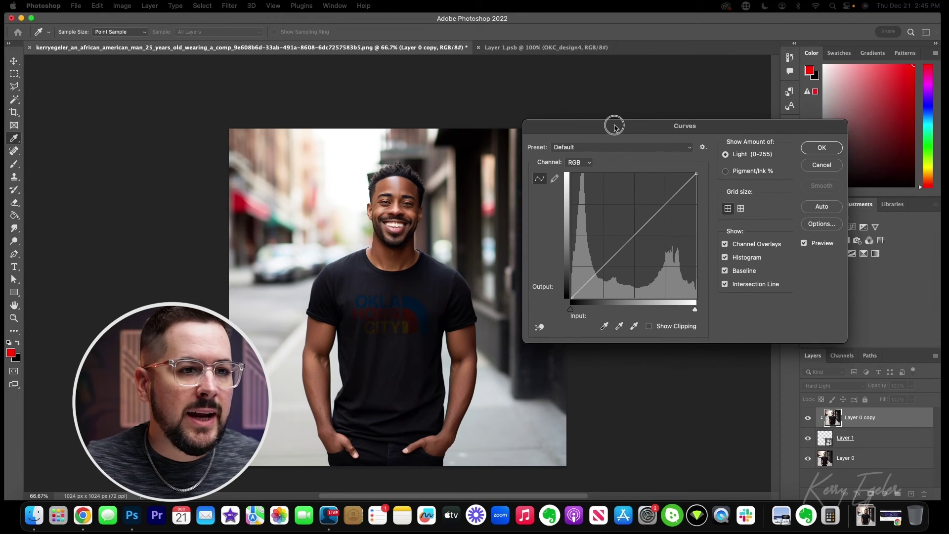
drag(613, 123, 615, 102)
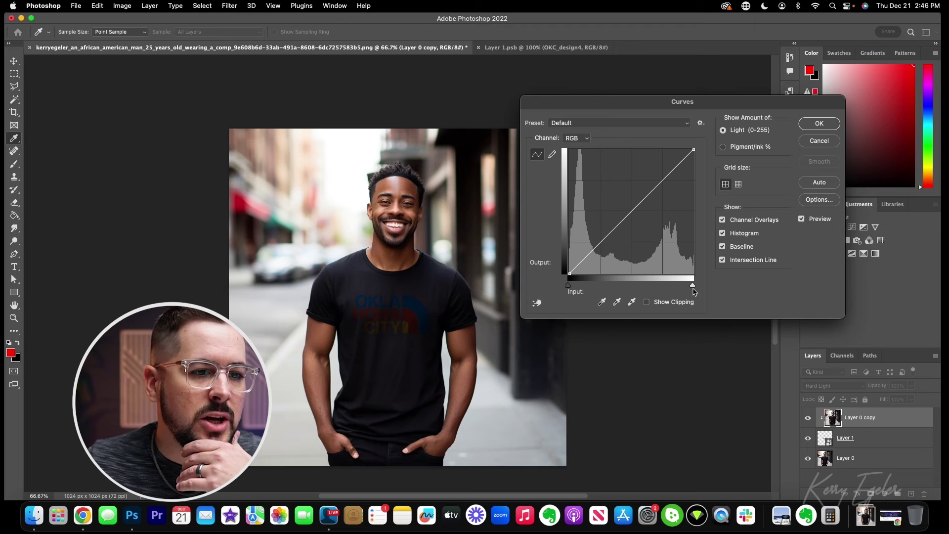
- Pull the curve's white point to input 67, keep black at 0, and apply
mouse_move(693, 289)
mouse_down()
mouse_move(635, 288)
mouse_move(693, 288)
mouse_up()
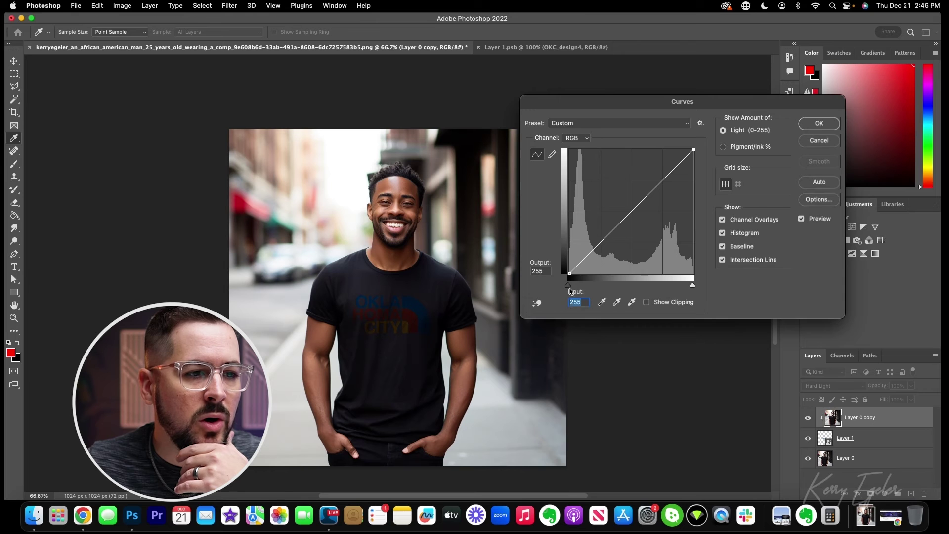
click(568, 287)
mouse_move(569, 288)
mouse_down()
mouse_move(623, 286)
mouse_move(559, 284)
mouse_move(584, 286)
mouse_move(565, 289)
mouse_up()
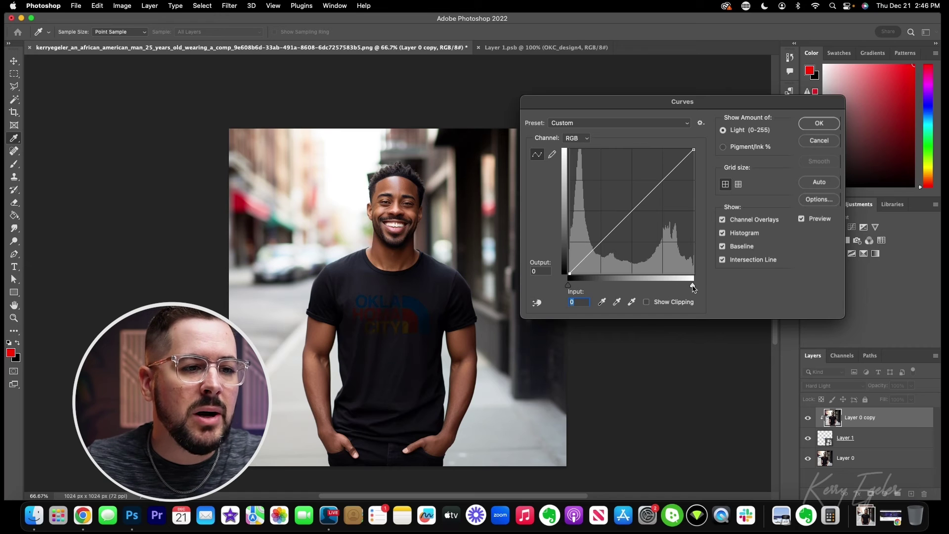
drag(694, 288, 601, 289)
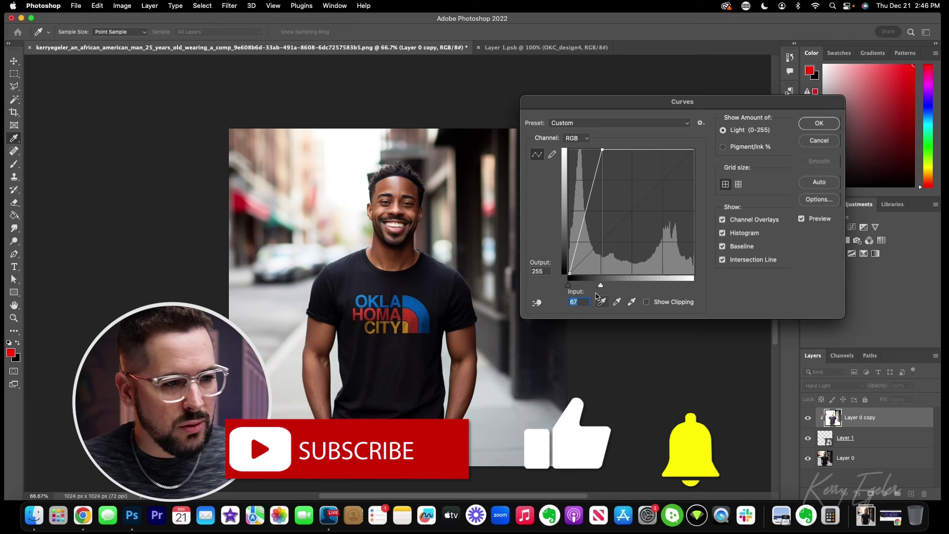
drag(602, 288, 600, 290)
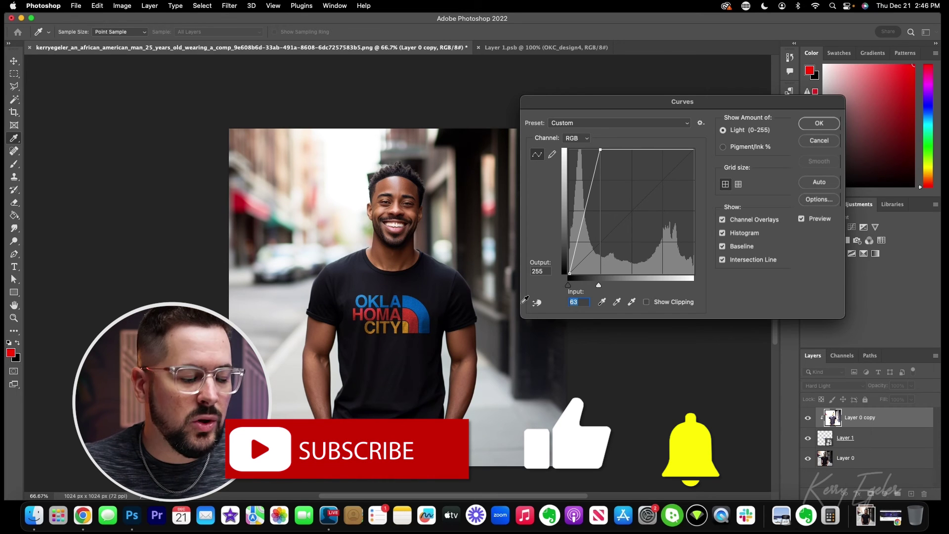
drag(600, 289, 602, 289)
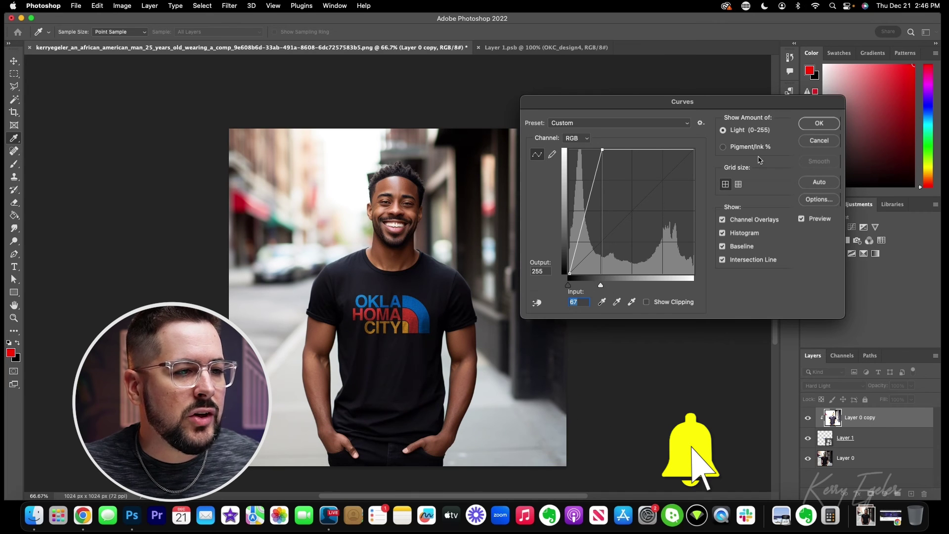
click(819, 123)
- Zoom in to inspect the OKLAHOMA CITY print, then zoom back out
scroll(631, 325, down, 1)
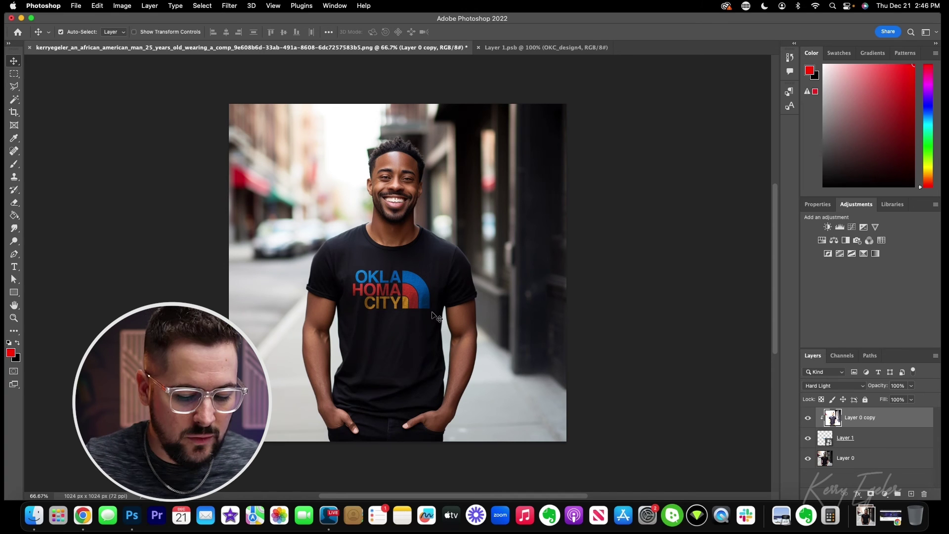
key(super+equal)
key(super+equal)
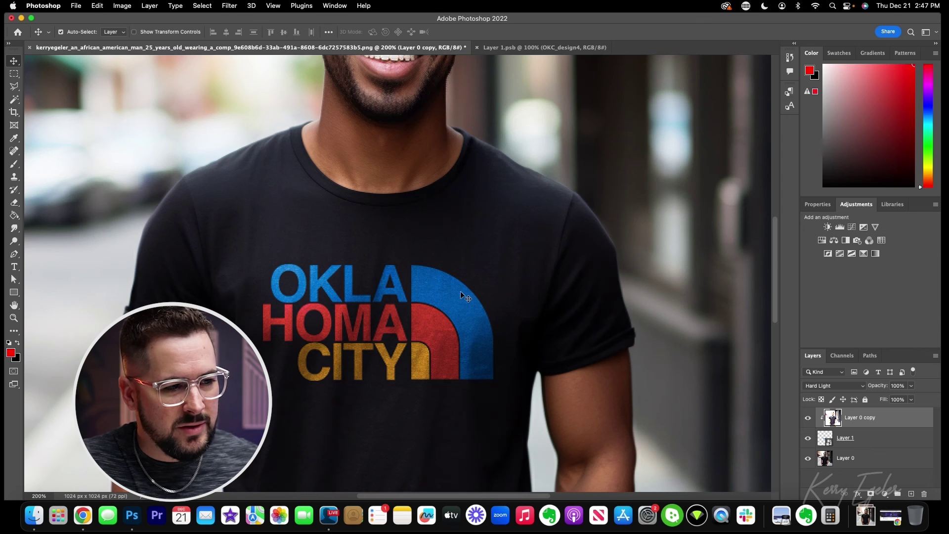
key(super+minus)
key(super+minus)
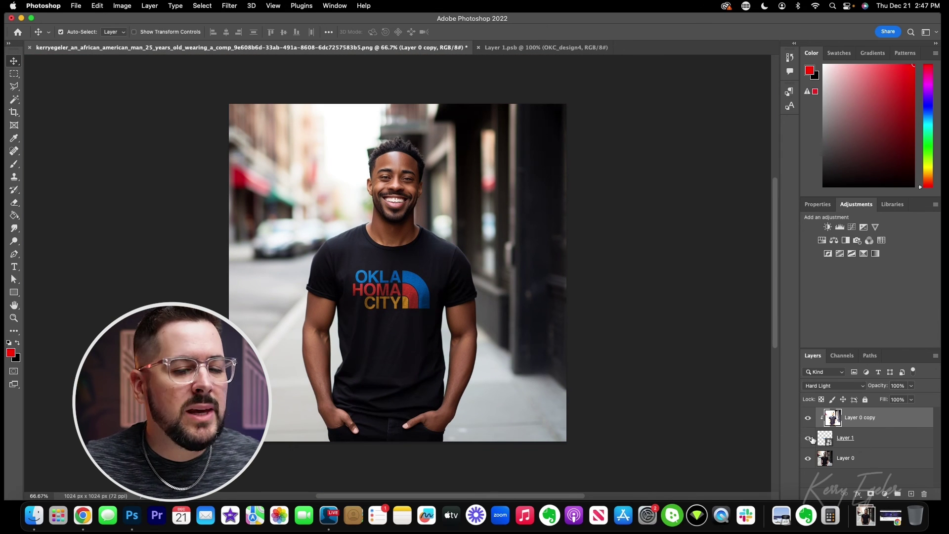
- Set Layer 1's opacity to 85%
click(872, 442)
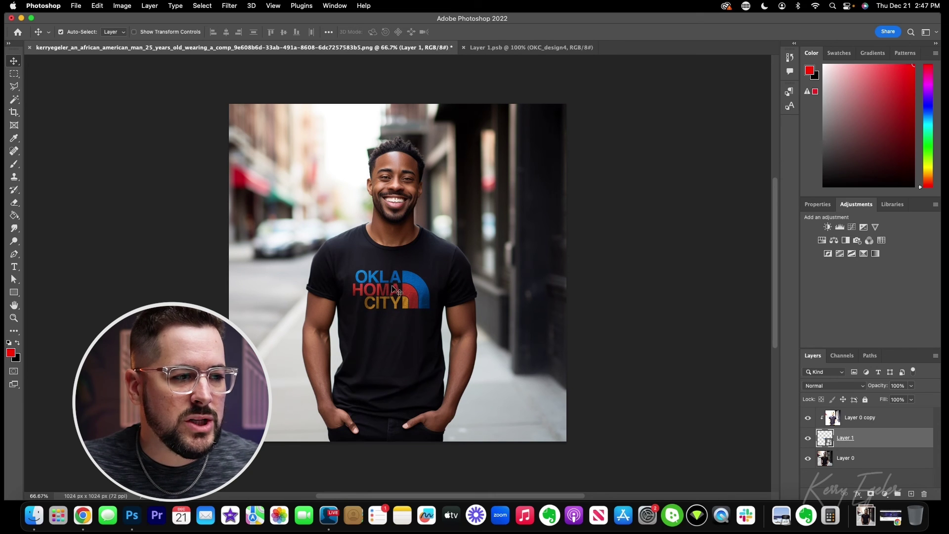
click(897, 386)
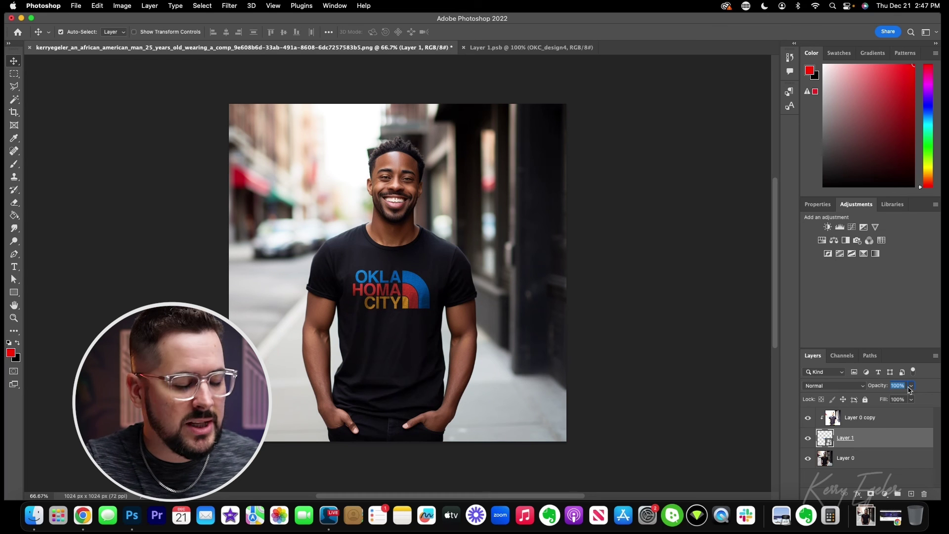
text(90)
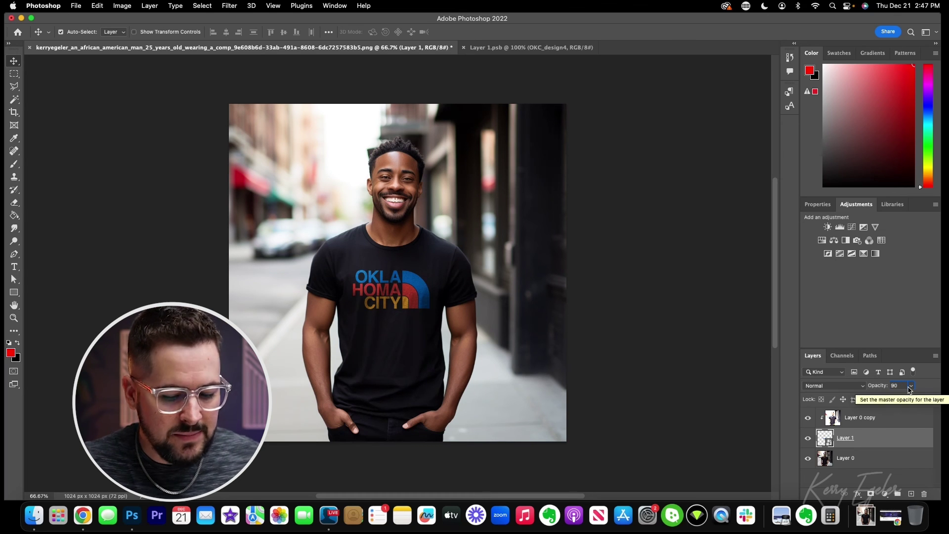
key(BackSpace)
key(BackSpace)
text(80)
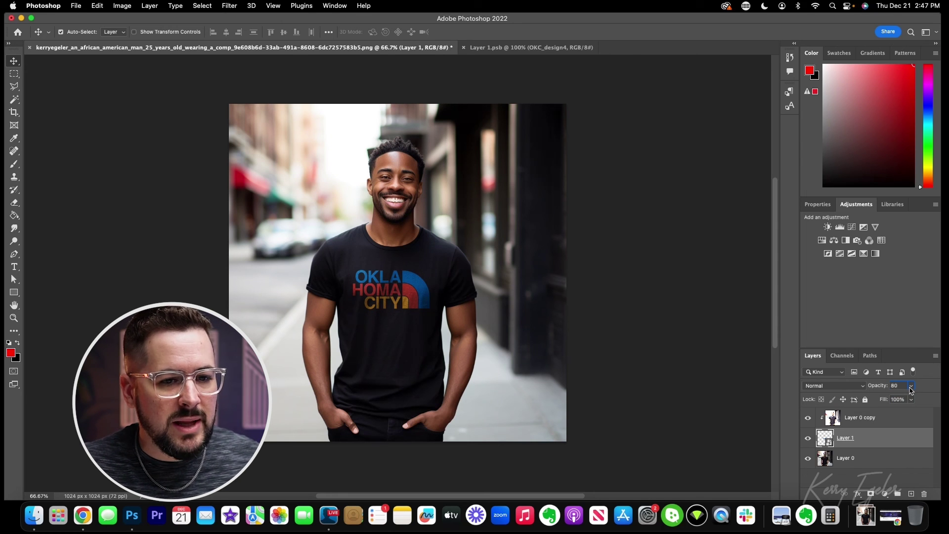
key(BackSpace)
text(5)
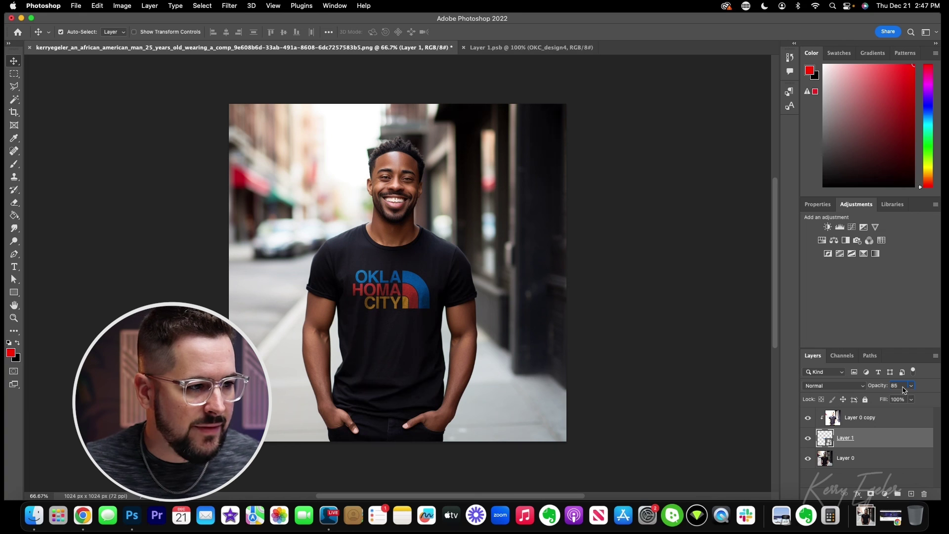
key(Return)
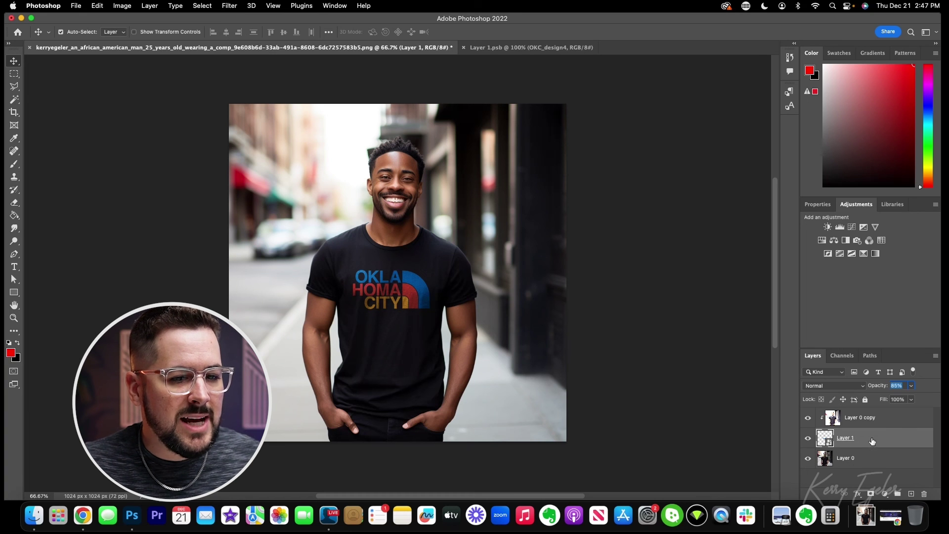